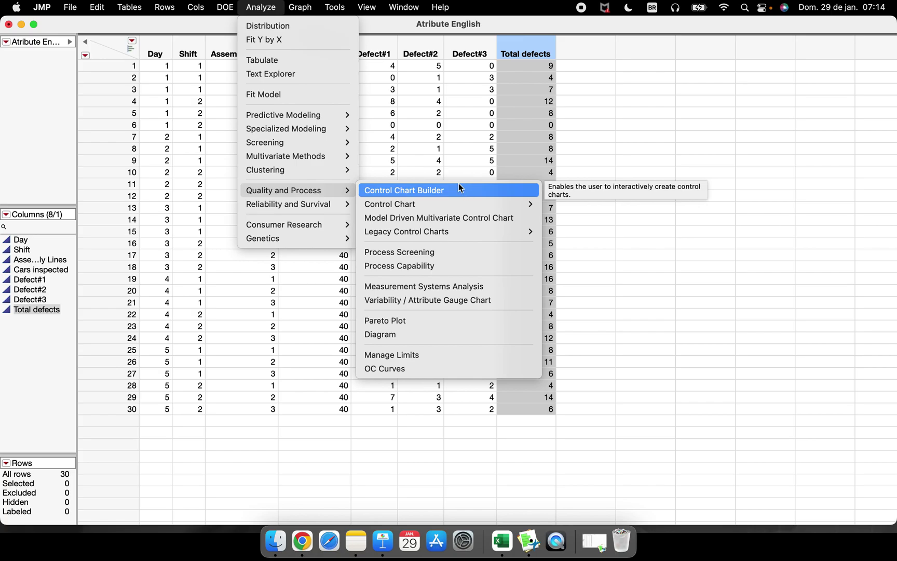
Bring up the English COV data table and arrange it side by side with the Atribute English table.
{"action": "left_click", "coordinate": [441, 156]}
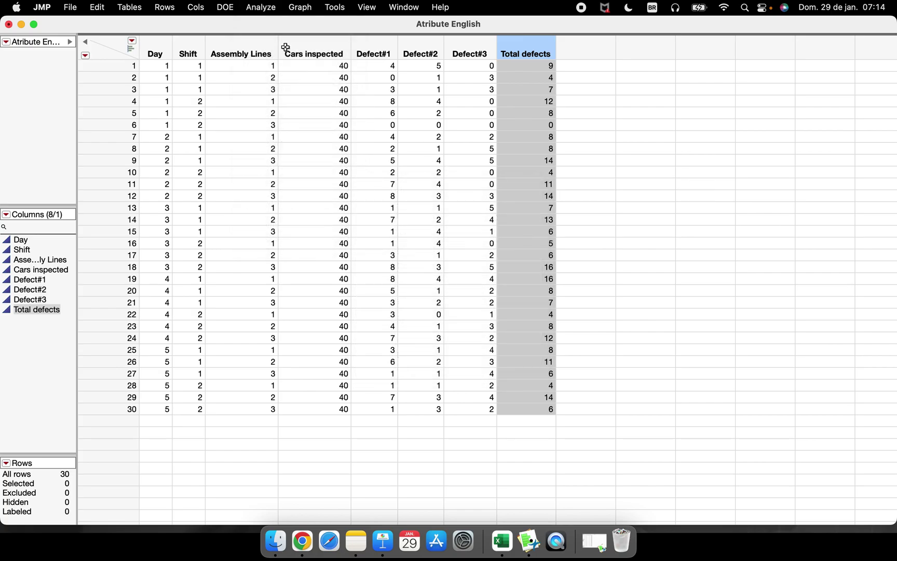
{"action": "left_click_drag", "start_coordinate": [276, 23], "coordinate": [510, 76]}
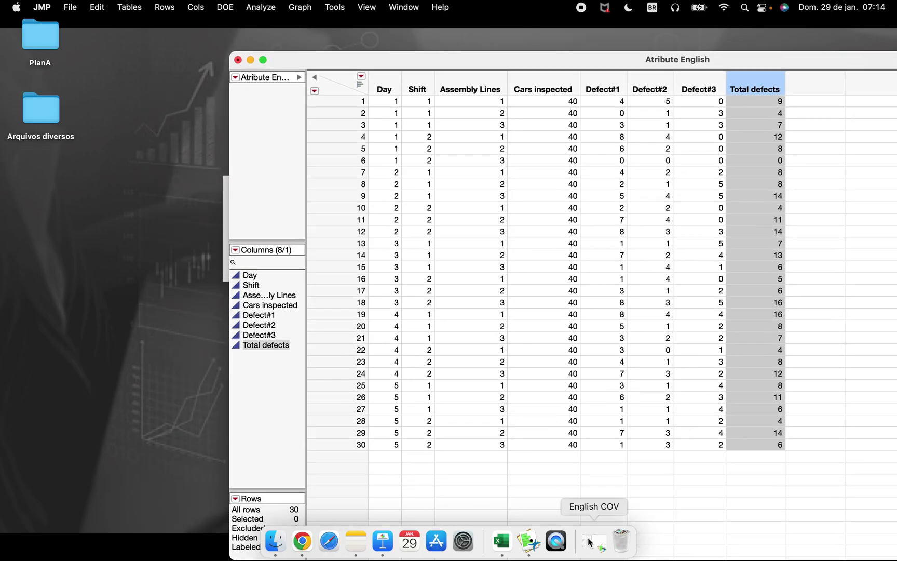
{"action": "left_click", "coordinate": [588, 543]}
{"action": "left_click_drag", "start_coordinate": [893, 151], "coordinate": [393, 184]}
{"action": "left_click", "coordinate": [474, 46]}
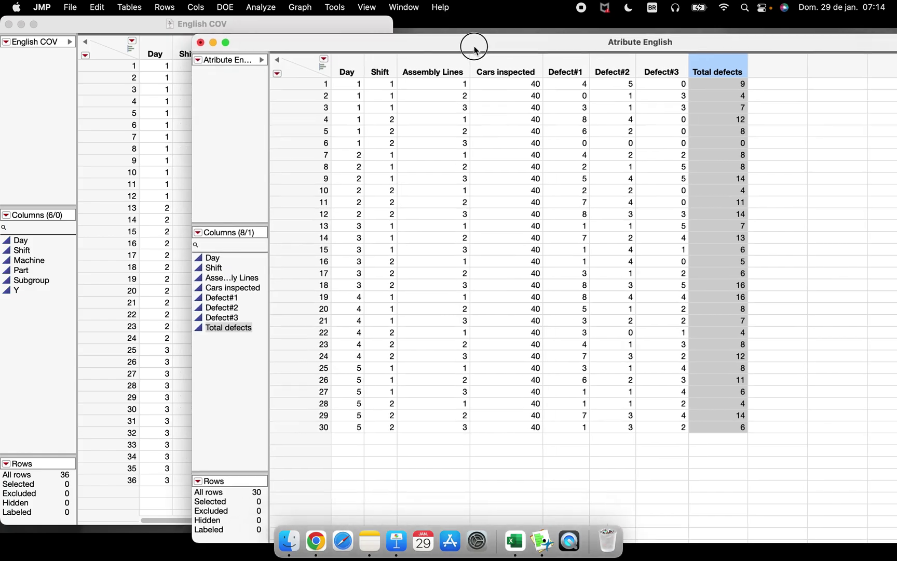
{"action": "left_click_drag", "start_coordinate": [474, 49], "coordinate": [431, 52]}
{"action": "left_click_drag", "start_coordinate": [786, 60], "coordinate": [648, 61]}
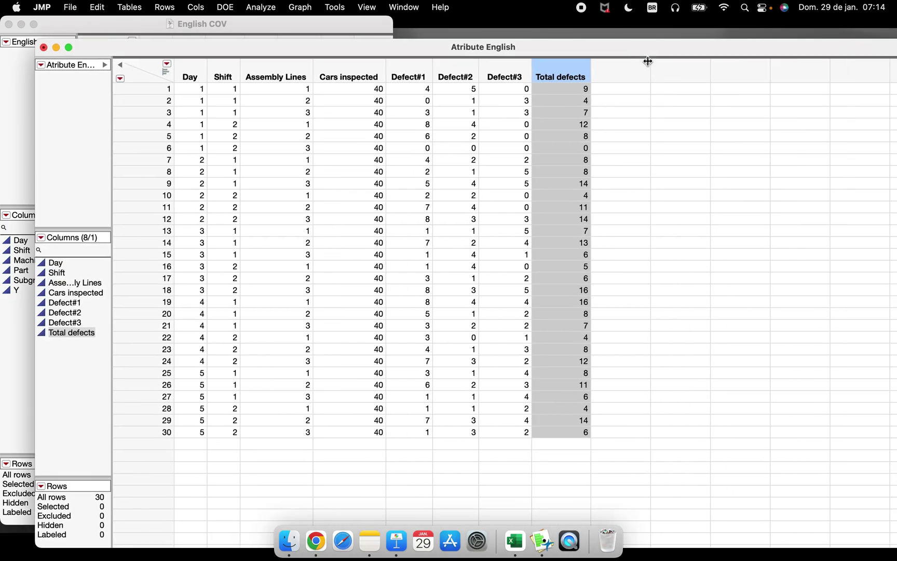
{"action": "left_click_drag", "start_coordinate": [777, 50], "coordinate": [671, 46]}
{"action": "left_click_drag", "start_coordinate": [824, 104], "coordinate": [479, 133]}
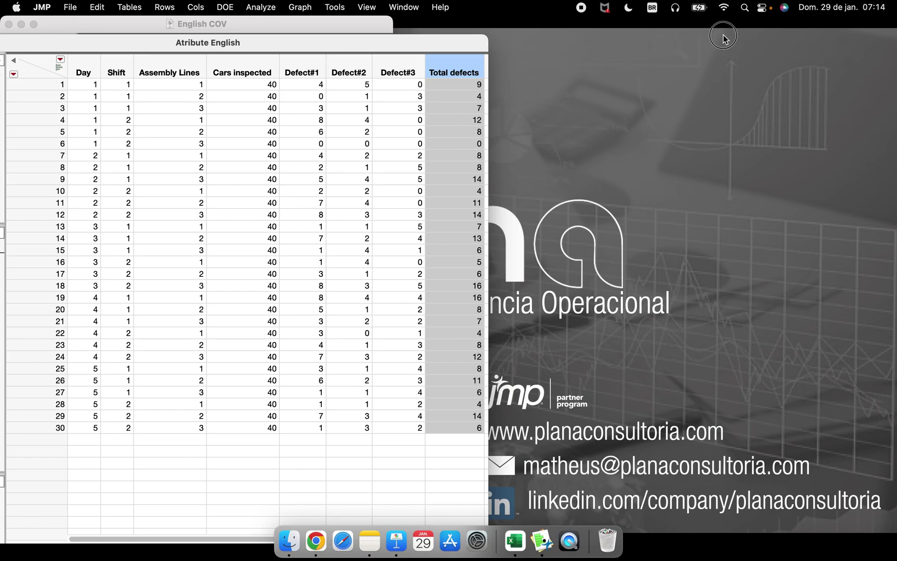
{"action": "left_click_drag", "start_coordinate": [348, 45], "coordinate": [771, 27]}
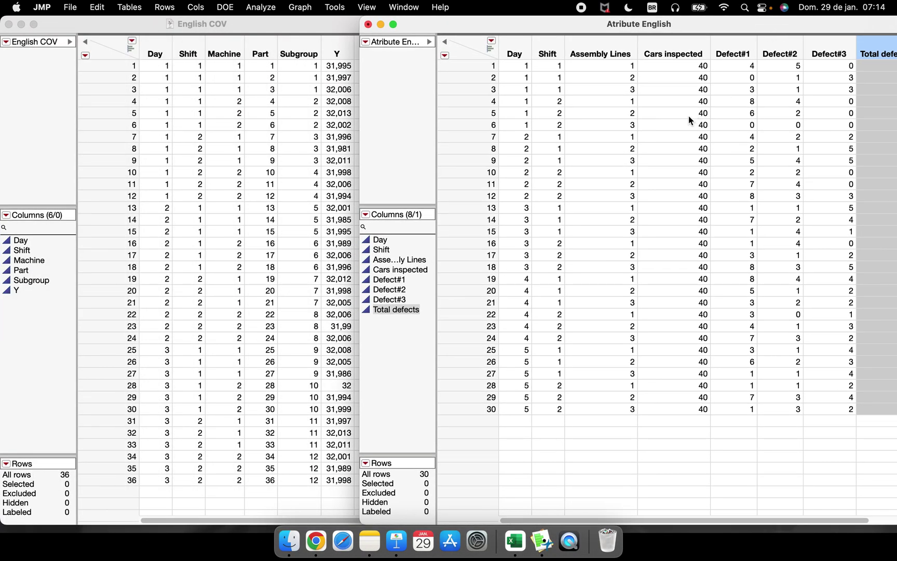
Enlarge the English COV table to fill the screen and launch Control Chart Builder on it.
{"action": "left_click", "coordinate": [317, 134]}
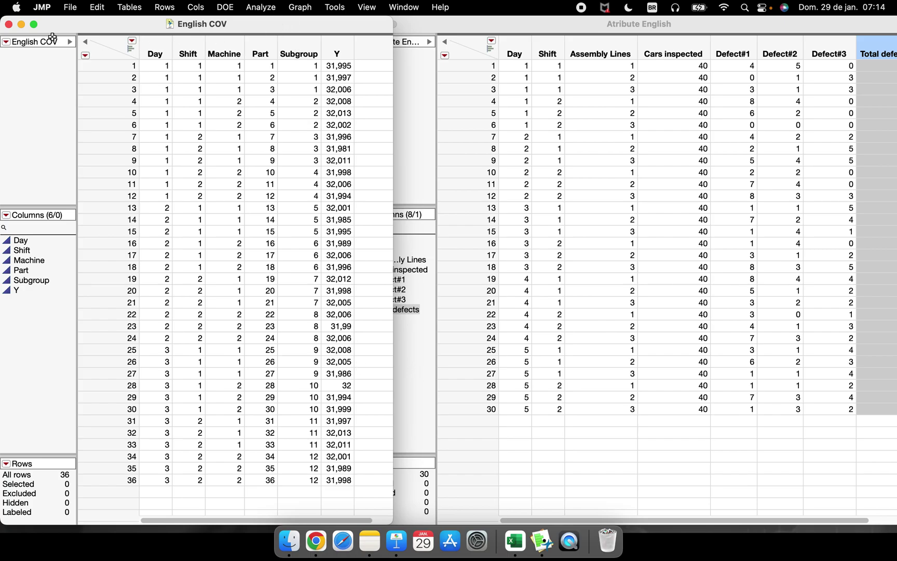
{"action": "left_click", "coordinate": [34, 25]}
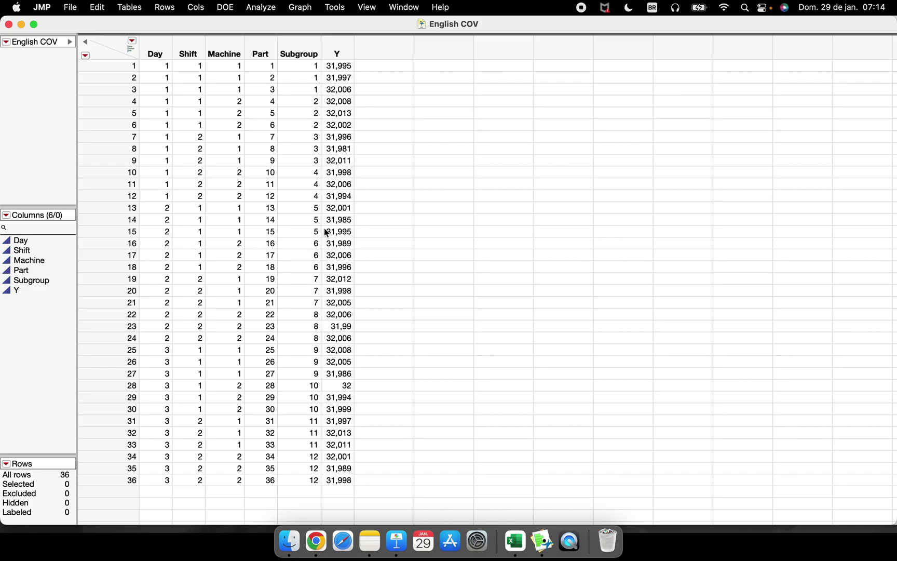
{"action": "left_click", "coordinate": [266, 10]}
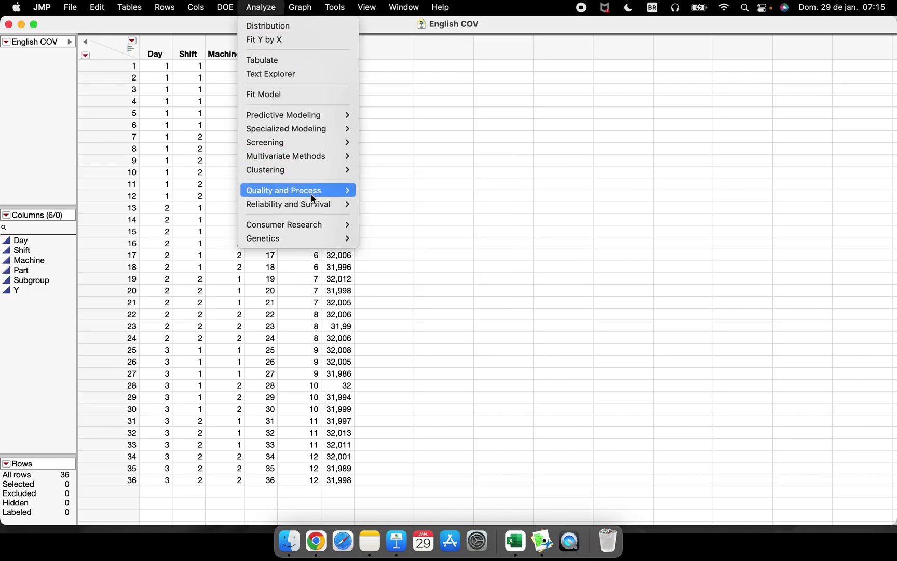
{"action": "mouse_move", "coordinate": [312, 199]}
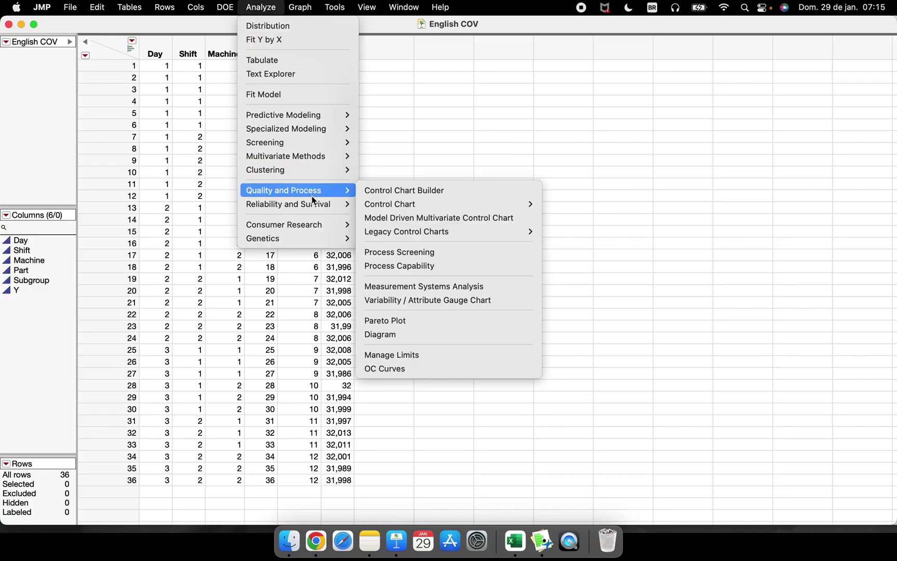
{"action": "left_click", "coordinate": [469, 190]}
{"action": "left_click_drag", "start_coordinate": [366, 162], "coordinate": [366, 93]}
{"action": "left_click", "coordinate": [208, 80]}
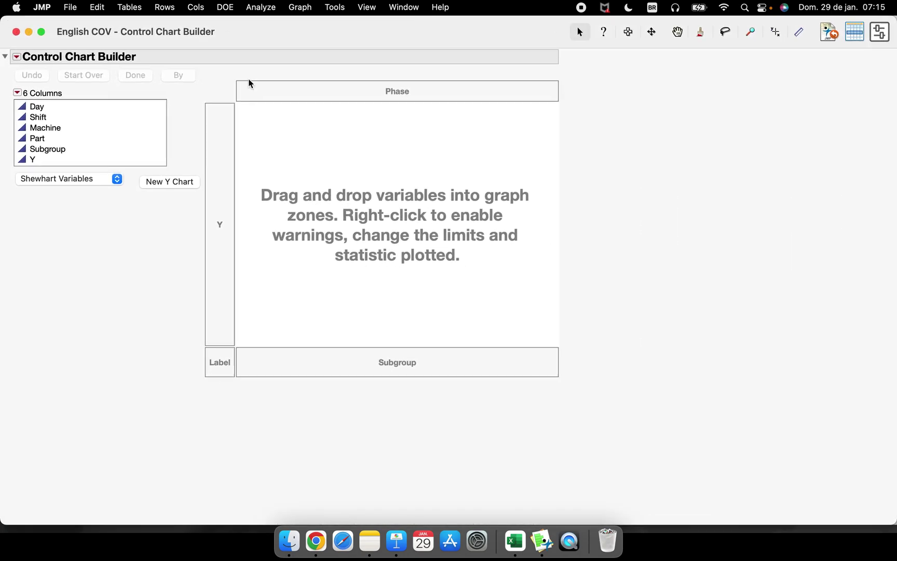
Assign column Y to the chart's Y zone to build a Shewhart variables control chart.
{"action": "mouse_move", "coordinate": [26, 203]}
{"action": "left_mouse_down"}
{"action": "mouse_move", "coordinate": [150, 194]}
{"action": "mouse_move", "coordinate": [182, 138]}
{"action": "mouse_move", "coordinate": [154, 93]}
{"action": "mouse_move", "coordinate": [44, 85]}
{"action": "mouse_move", "coordinate": [0, 133]}
{"action": "mouse_move", "coordinate": [19, 201]}
{"action": "mouse_move", "coordinate": [55, 202]}
{"action": "left_mouse_up"}
{"action": "mouse_move", "coordinate": [595, 331]}
{"action": "left_mouse_down"}
{"action": "mouse_move", "coordinate": [571, 85]}
{"action": "mouse_move", "coordinate": [473, 70]}
{"action": "mouse_move", "coordinate": [229, 68]}
{"action": "mouse_move", "coordinate": [183, 106]}
{"action": "mouse_move", "coordinate": [174, 272]}
{"action": "mouse_move", "coordinate": [203, 387]}
{"action": "mouse_move", "coordinate": [537, 415]}
{"action": "mouse_move", "coordinate": [562, 284]}
{"action": "mouse_move", "coordinate": [565, 176]}
{"action": "left_mouse_up"}
{"action": "left_click", "coordinate": [40, 162]}
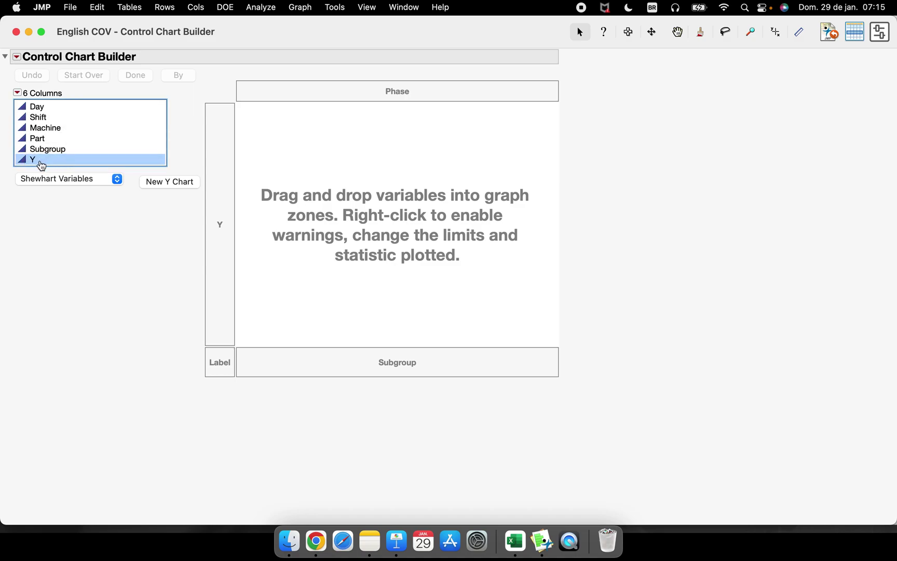
{"action": "left_click_drag", "start_coordinate": [41, 165], "coordinate": [227, 217]}
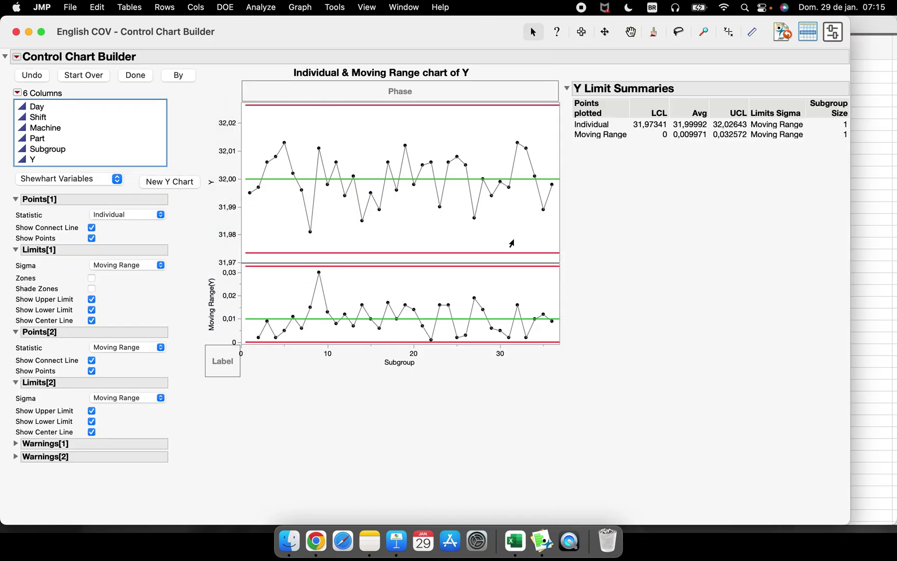
{"action": "mouse_move", "coordinate": [281, 73]}
{"action": "left_mouse_down"}
{"action": "mouse_move", "coordinate": [393, 87]}
{"action": "mouse_move", "coordinate": [433, 81]}
{"action": "left_mouse_up"}
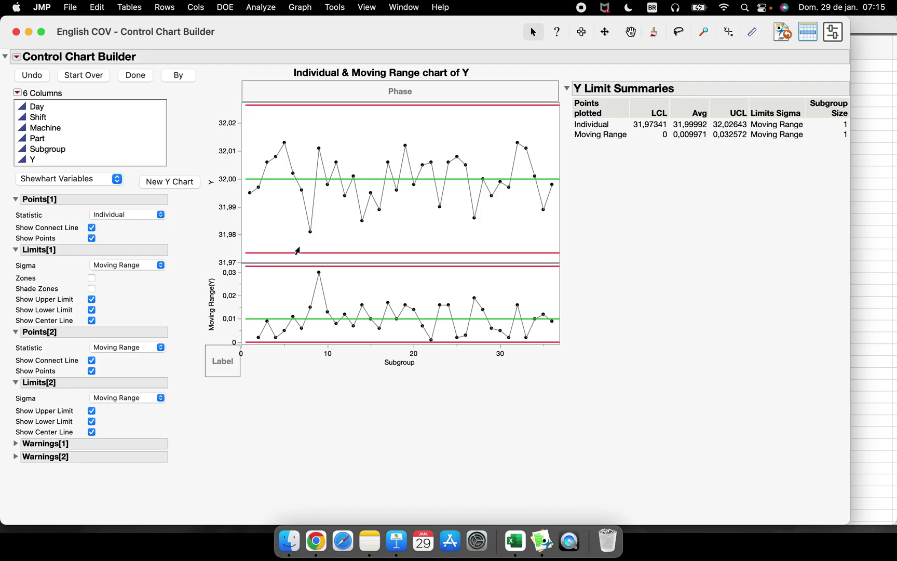
Set the upper chart's points statistic to Moving Range and its limits sigma to Median Moving Range.
{"action": "mouse_move", "coordinate": [180, 195]}
{"action": "left_mouse_down"}
{"action": "mouse_move", "coordinate": [188, 429]}
{"action": "mouse_move", "coordinate": [170, 468]}
{"action": "mouse_move", "coordinate": [26, 465]}
{"action": "mouse_move", "coordinate": [7, 446]}
{"action": "mouse_move", "coordinate": [4, 208]}
{"action": "mouse_move", "coordinate": [108, 180]}
{"action": "mouse_move", "coordinate": [165, 195]}
{"action": "left_mouse_up"}
{"action": "left_click", "coordinate": [134, 216]}
{"action": "left_click", "coordinate": [118, 228]}
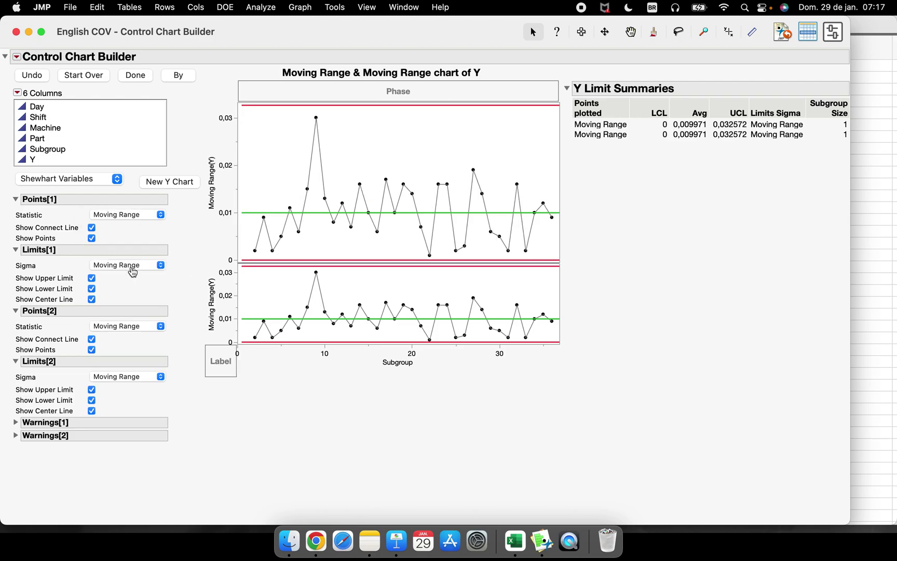
{"action": "left_click", "coordinate": [131, 265]}
{"action": "left_click", "coordinate": [126, 283]}
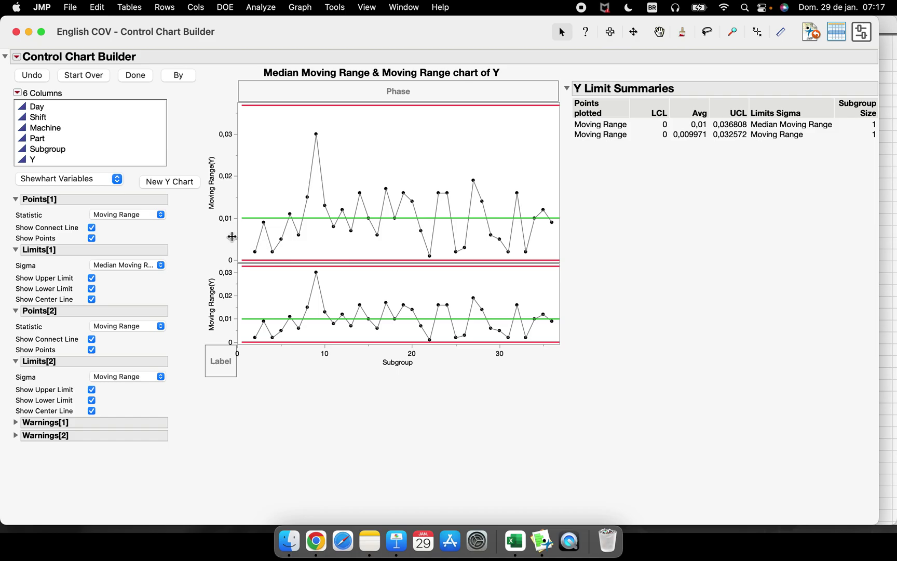
Return the upper chart's points statistic to Individual and its limits sigma to Moving Range.
{"action": "left_click", "coordinate": [137, 218]}
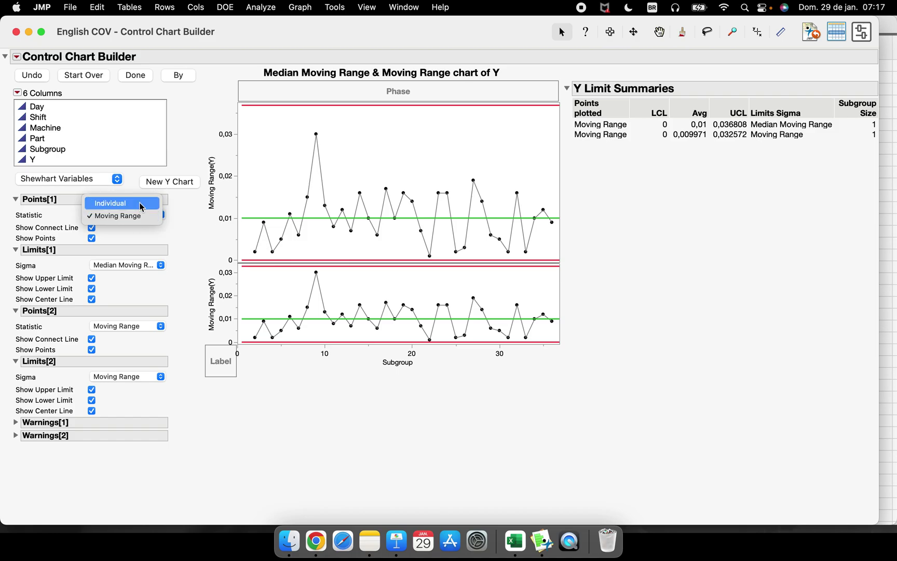
{"action": "left_click", "coordinate": [117, 203]}
{"action": "left_click", "coordinate": [128, 265]}
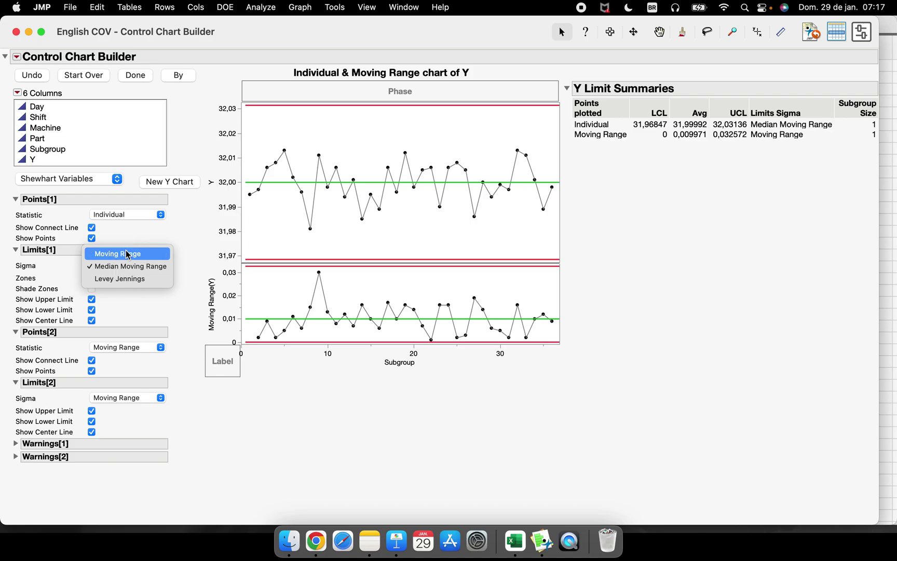
{"action": "left_click", "coordinate": [125, 253]}
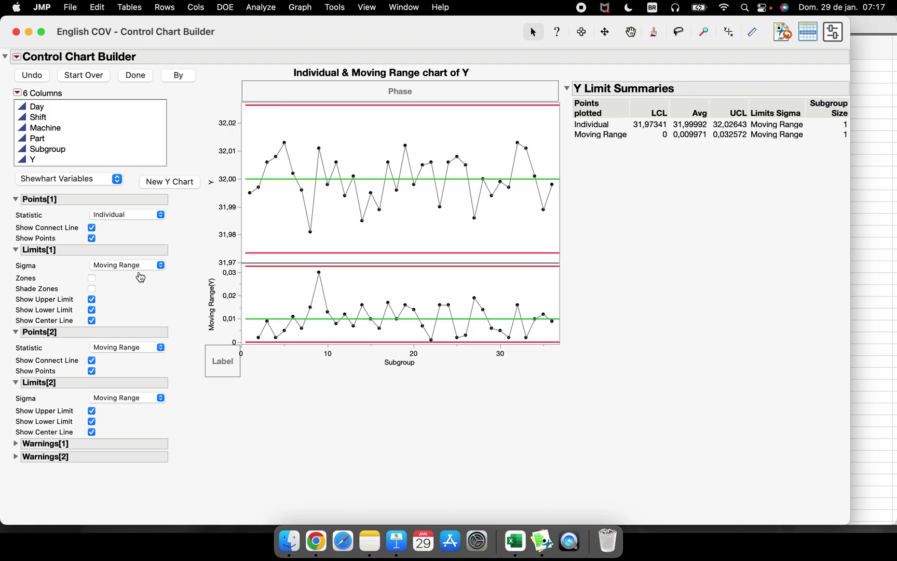
{"action": "left_click", "coordinate": [134, 214]}
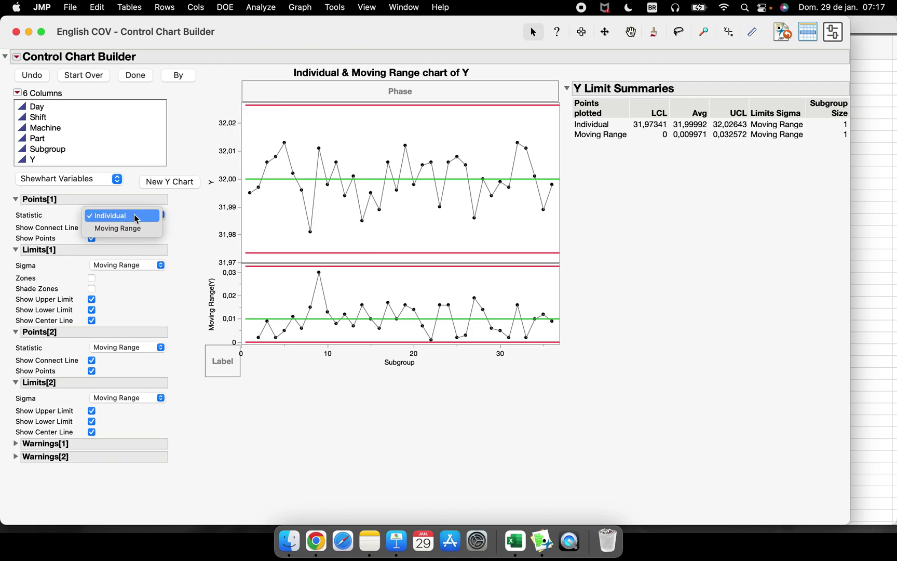
{"action": "left_click", "coordinate": [134, 214]}
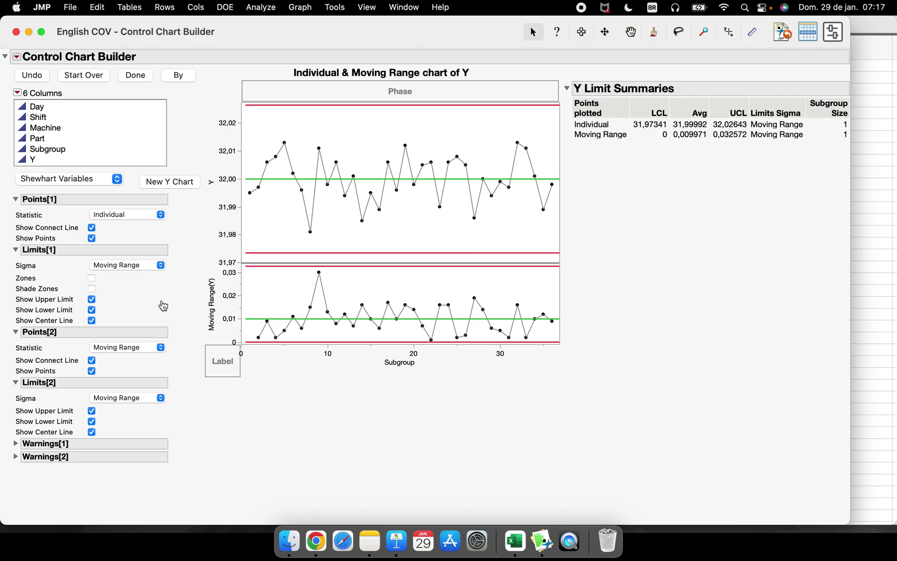
Try Levey Jennings as the upper chart's limits sigma and switch it back to Moving Range.
{"action": "left_click", "coordinate": [127, 264]}
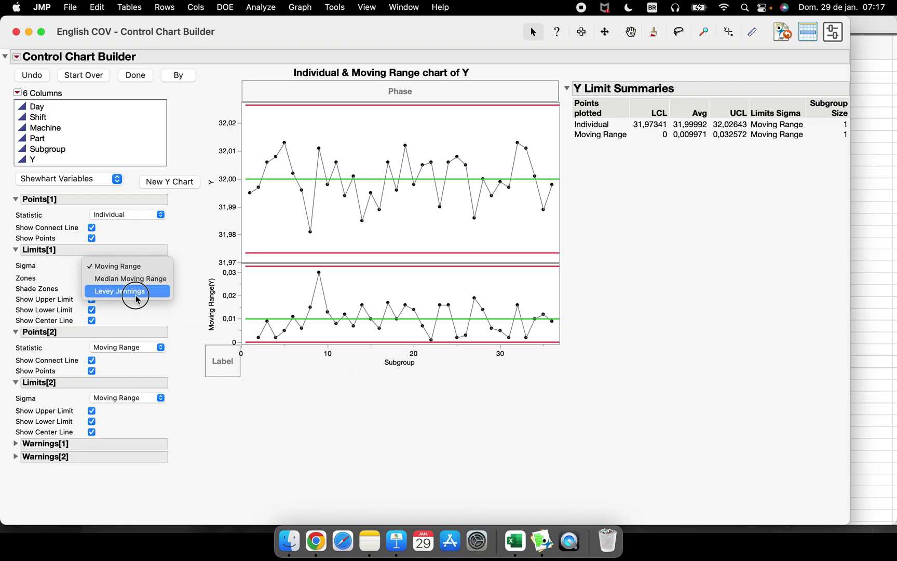
{"action": "left_click", "coordinate": [135, 291]}
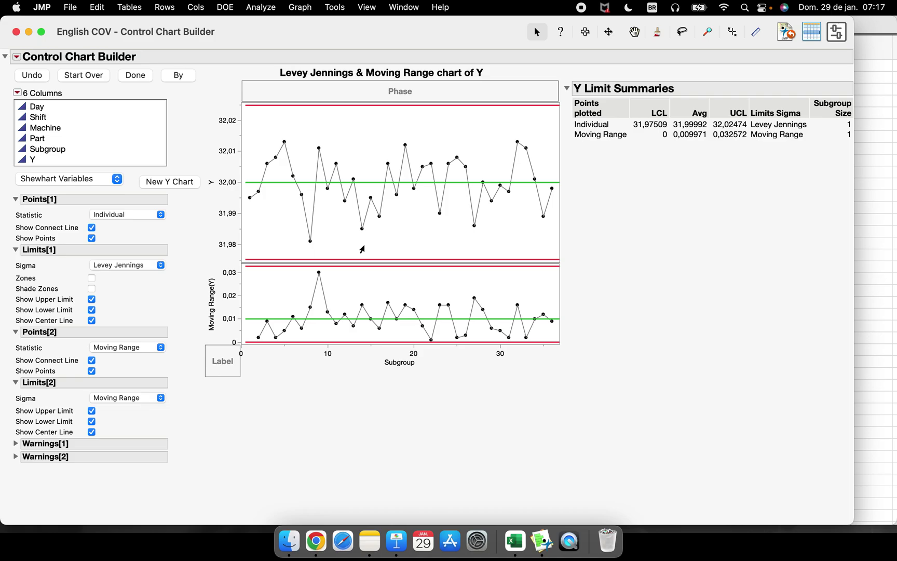
{"action": "left_click", "coordinate": [135, 266]}
{"action": "left_click", "coordinate": [134, 266]}
{"action": "left_click", "coordinate": [142, 270]}
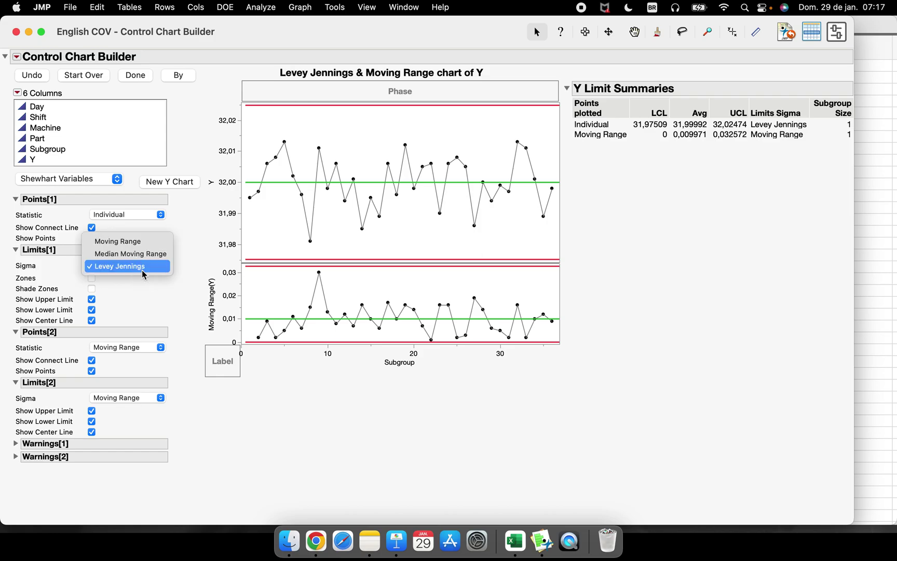
{"action": "left_click", "coordinate": [143, 242]}
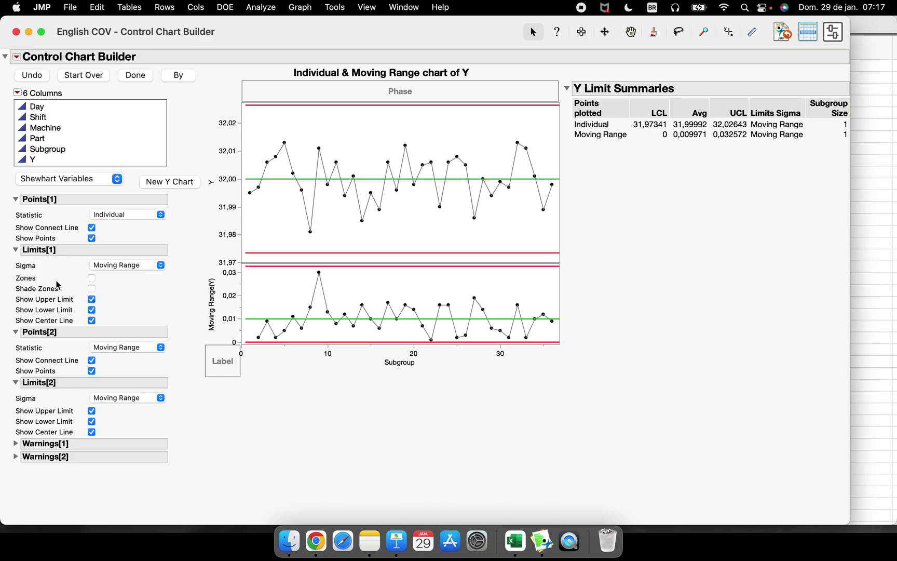
Show zones and shaded zones on the individual chart and widen its Y axis up to about 32,04.
{"action": "left_click", "coordinate": [92, 278]}
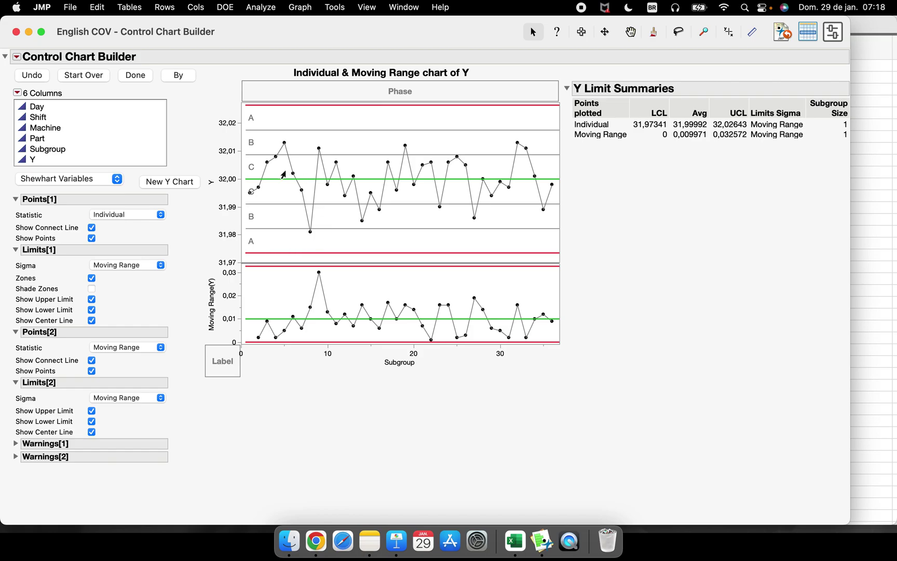
{"action": "left_click", "coordinate": [92, 289]}
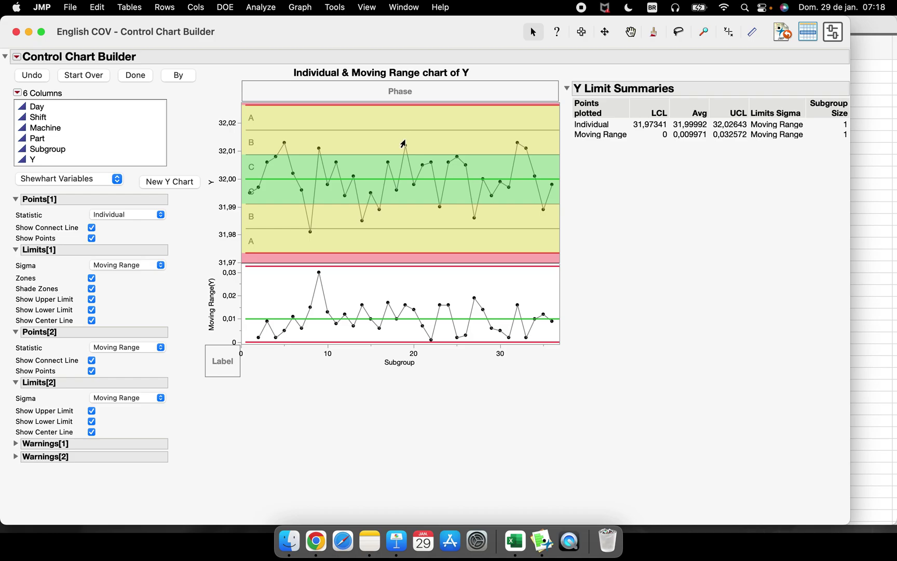
{"action": "left_click_drag", "start_coordinate": [231, 111], "coordinate": [230, 150]}
{"action": "left_click_drag", "start_coordinate": [234, 254], "coordinate": [235, 239]}
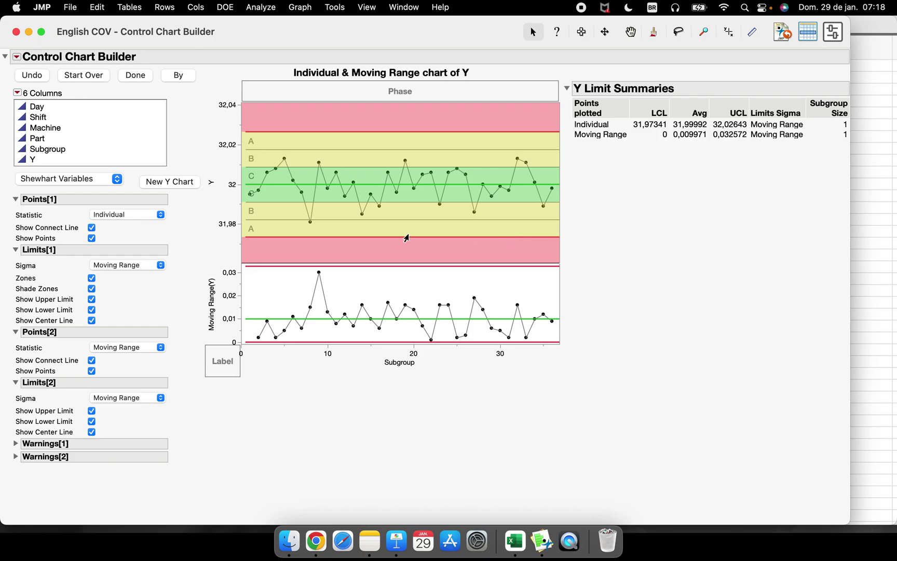
Turn off both the zones and the zone shading on the individual chart.
{"action": "left_click", "coordinate": [90, 278]}
{"action": "left_click", "coordinate": [91, 288]}
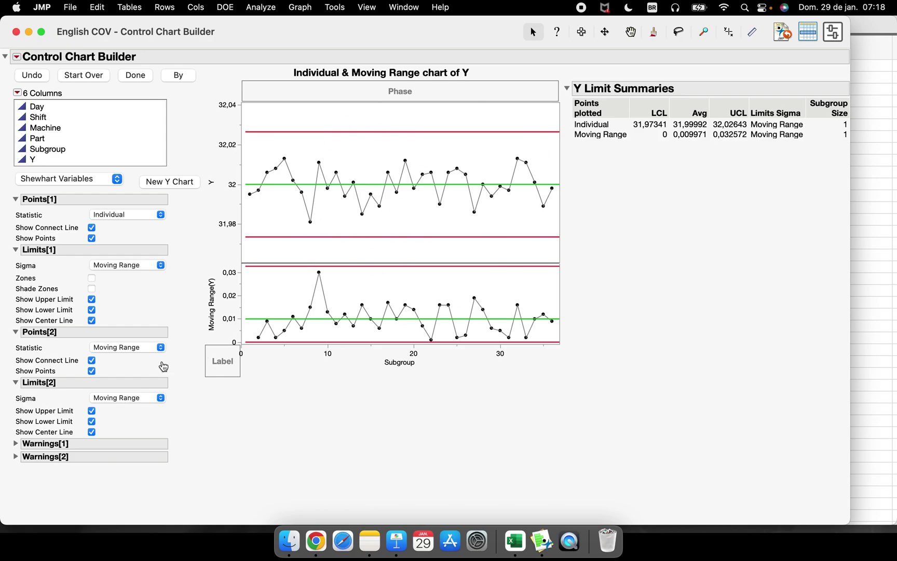
Expand the individual chart's warning options, including the Tests and Westgard Rules lists.
{"action": "left_click", "coordinate": [16, 444]}
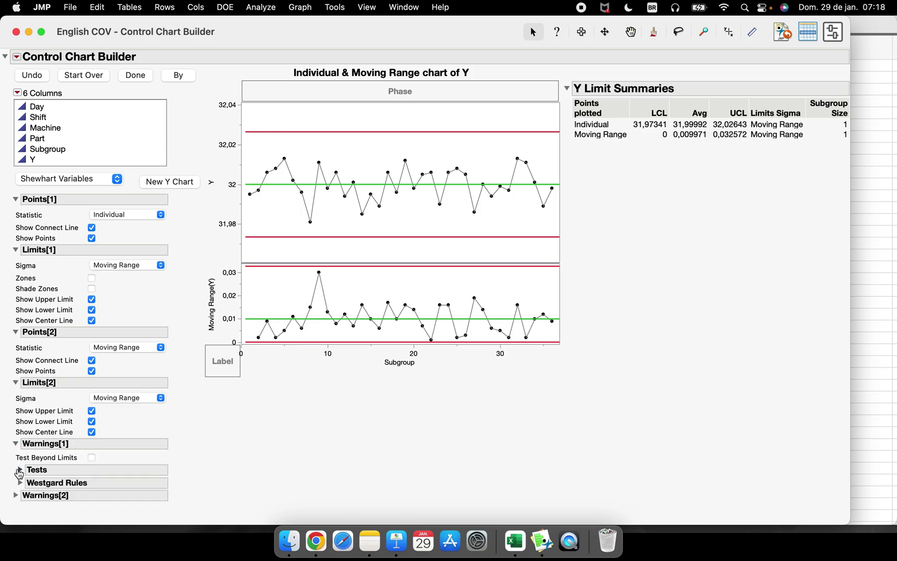
{"action": "left_click", "coordinate": [19, 470]}
{"action": "scroll", "coordinate": [24, 482], "scroll_direction": "down", "scroll_amount": 3}
{"action": "left_click", "coordinate": [23, 500]}
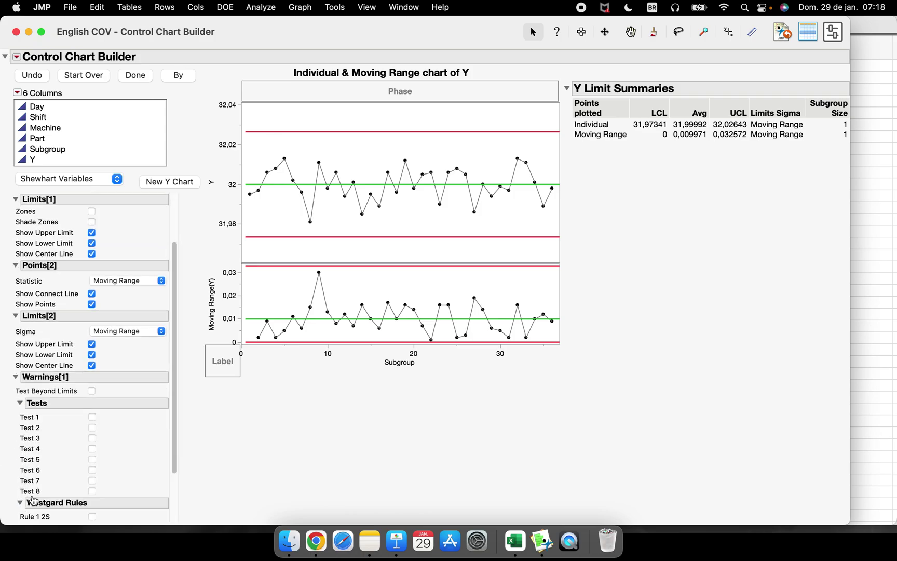
{"action": "scroll", "coordinate": [144, 423], "scroll_direction": "down", "scroll_amount": 3}
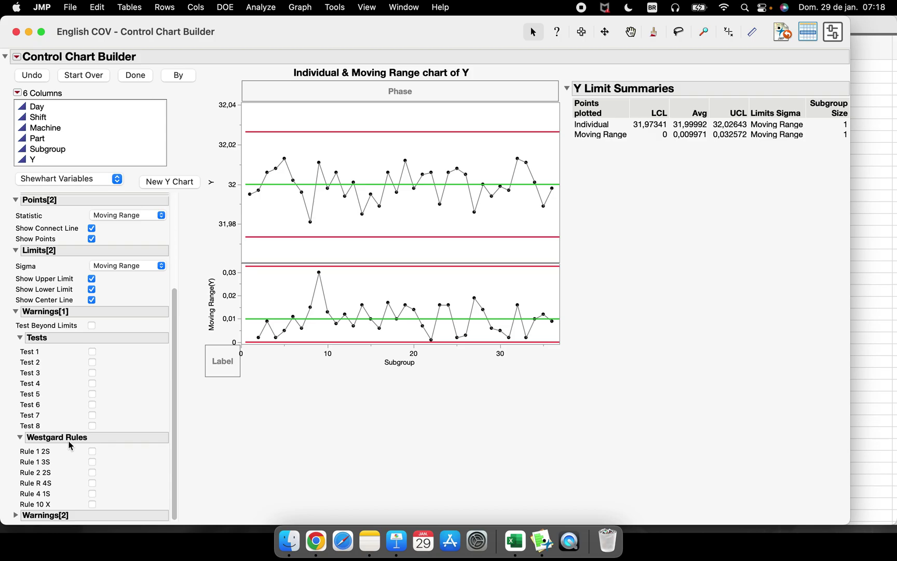
Enable Test 1, Test 2, Test 3 and Test 4 for the individual chart.
{"action": "left_click", "coordinate": [92, 352]}
{"action": "left_click", "coordinate": [92, 363]}
{"action": "left_click", "coordinate": [92, 373]}
{"action": "left_click", "coordinate": [93, 383]}
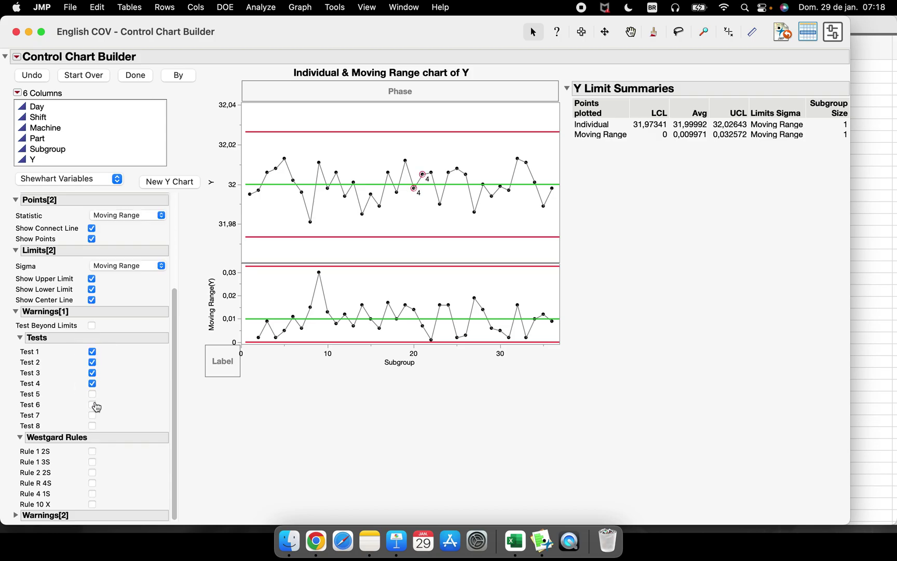
Disable Tests 1, 2 and 3, keeping only Test 4 enabled, and examine the flagged points on the individual chart.
{"action": "left_click", "coordinate": [93, 383]}
{"action": "mouse_move", "coordinate": [413, 189]}
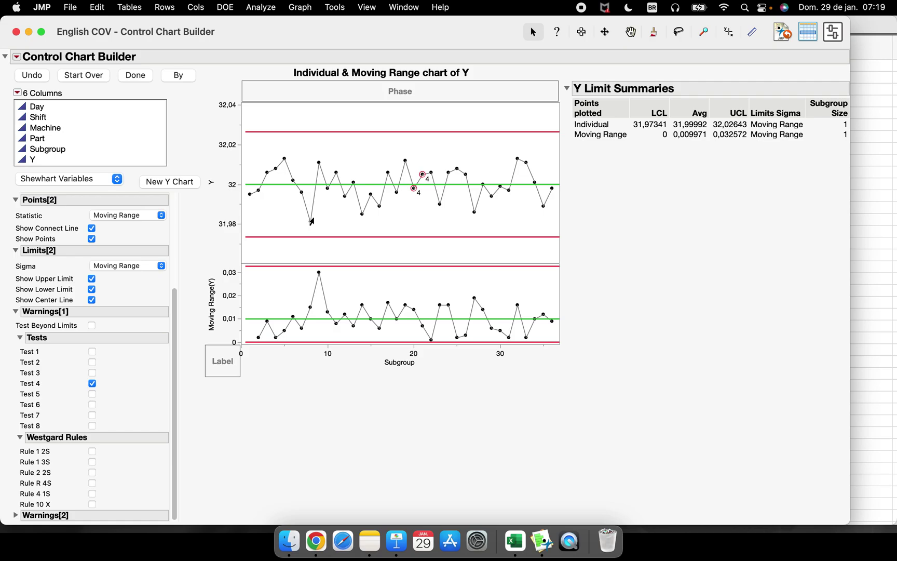
{"action": "mouse_move", "coordinate": [309, 224]}
{"action": "mouse_move", "coordinate": [445, 175]}
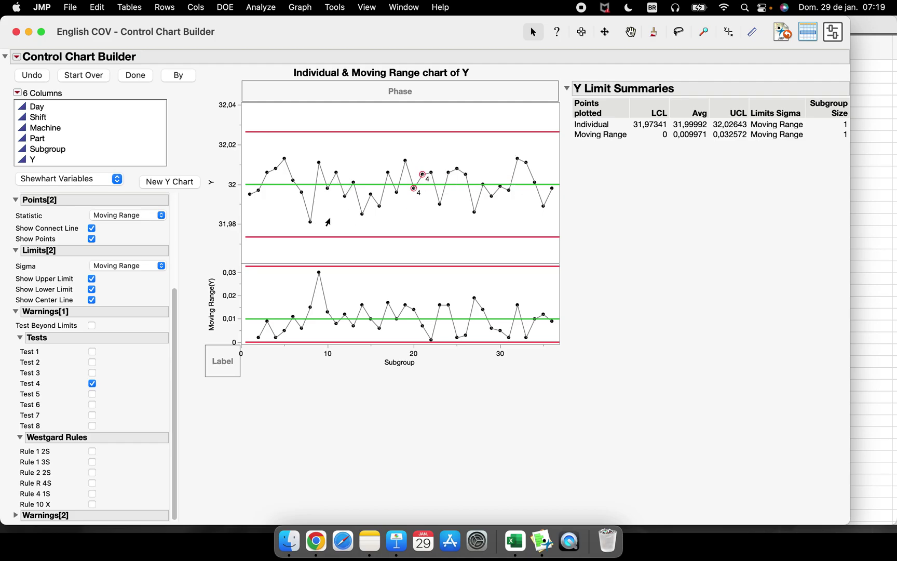
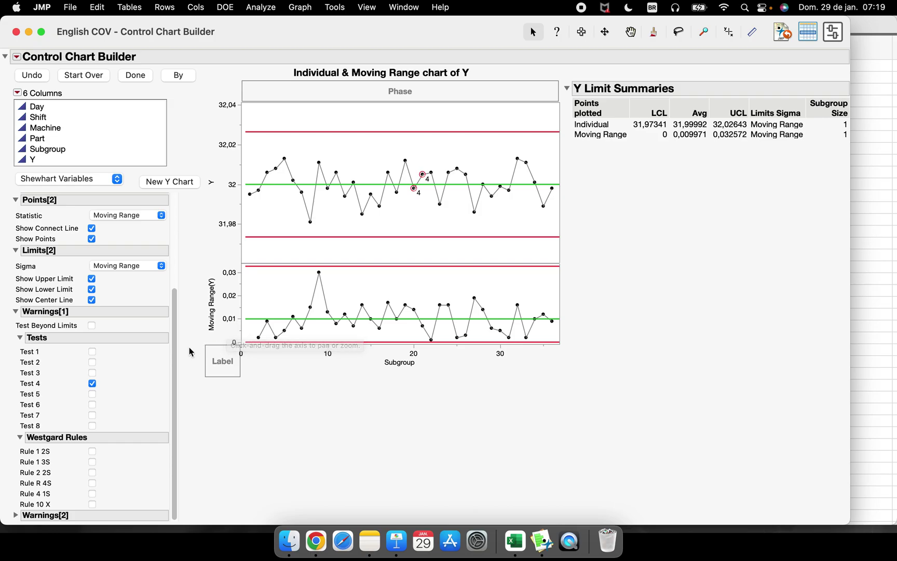
Replace Test 4 with Tests 5 to 8, enable Westgard Rule 1 2S, and check the flagged point on the individual chart.
{"action": "left_click", "coordinate": [92, 383]}
{"action": "left_click", "coordinate": [92, 394]}
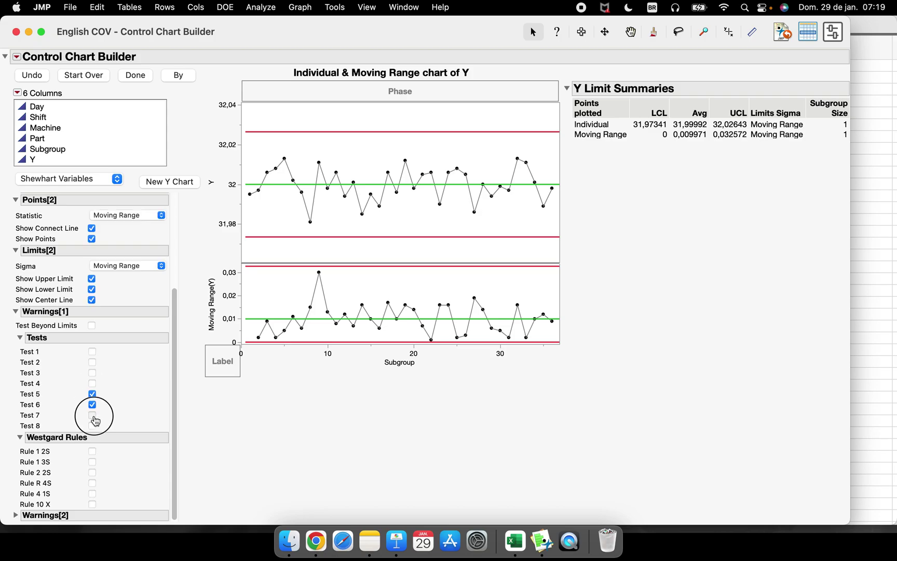
{"action": "left_click", "coordinate": [92, 451]}
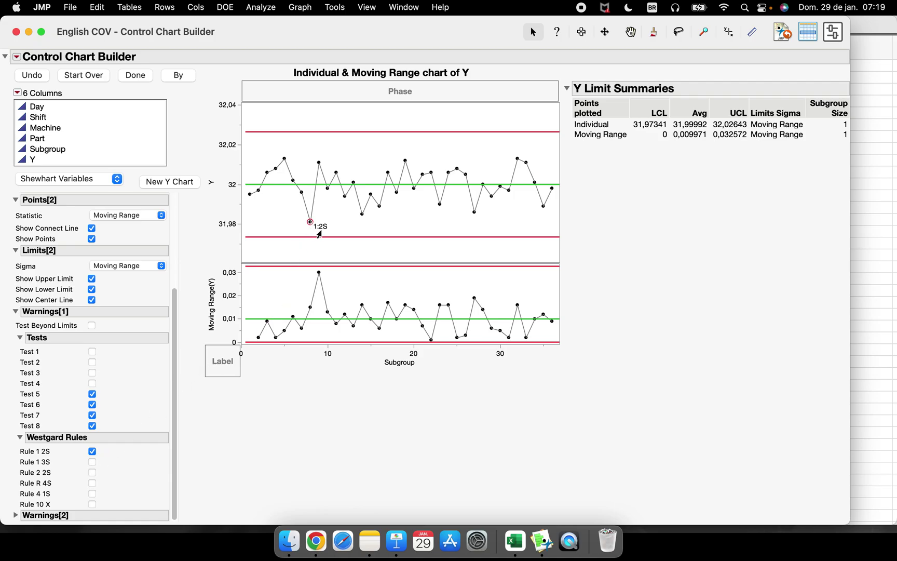
{"action": "mouse_move", "coordinate": [309, 225]}
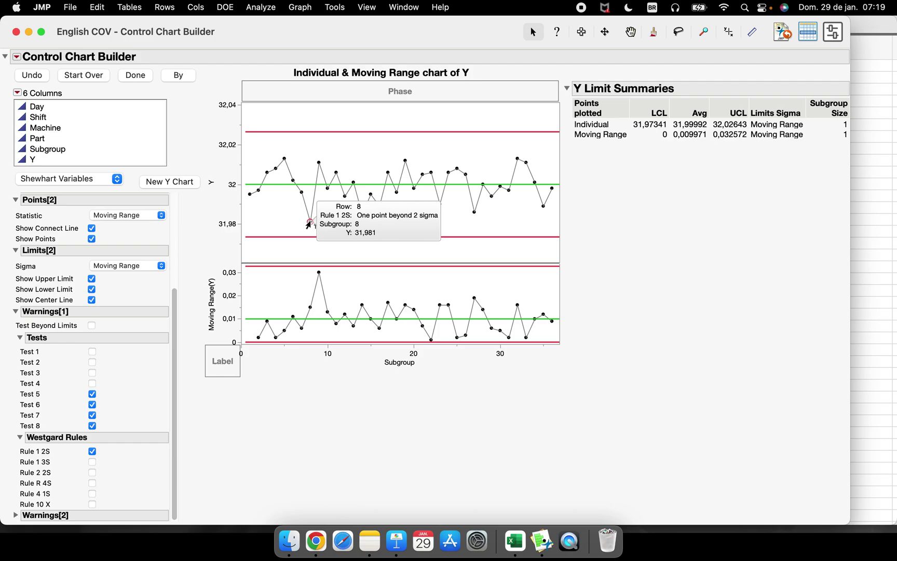
Turn on the zones of the individual chart and compare the flagged point's position with them.
{"action": "left_click_drag", "start_coordinate": [176, 337], "coordinate": [182, 235]}
{"action": "left_click", "coordinate": [94, 274]}
{"action": "mouse_move", "coordinate": [306, 227]}
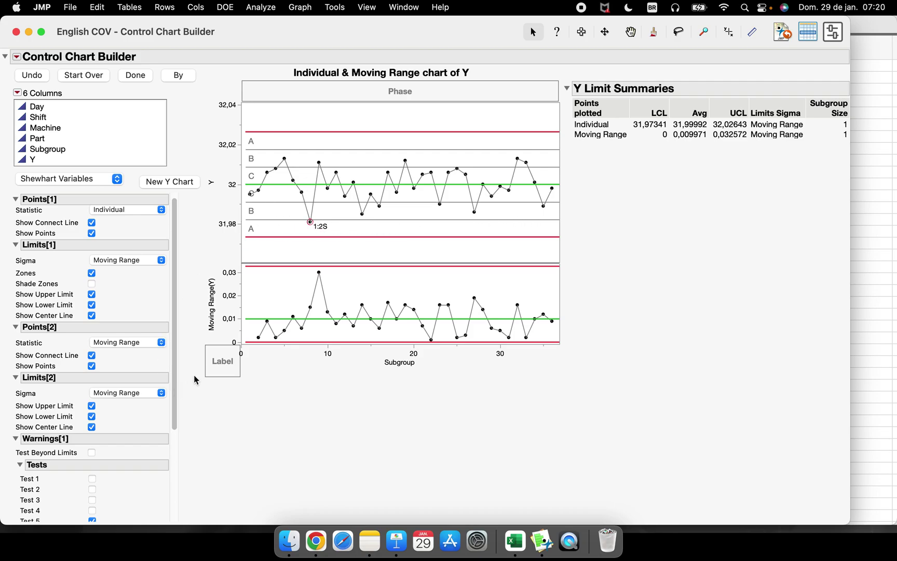
Disable Westgard Rule 1 2S and Tests 5 to 8 for the individual chart.
{"action": "left_click_drag", "start_coordinate": [177, 364], "coordinate": [171, 480]}
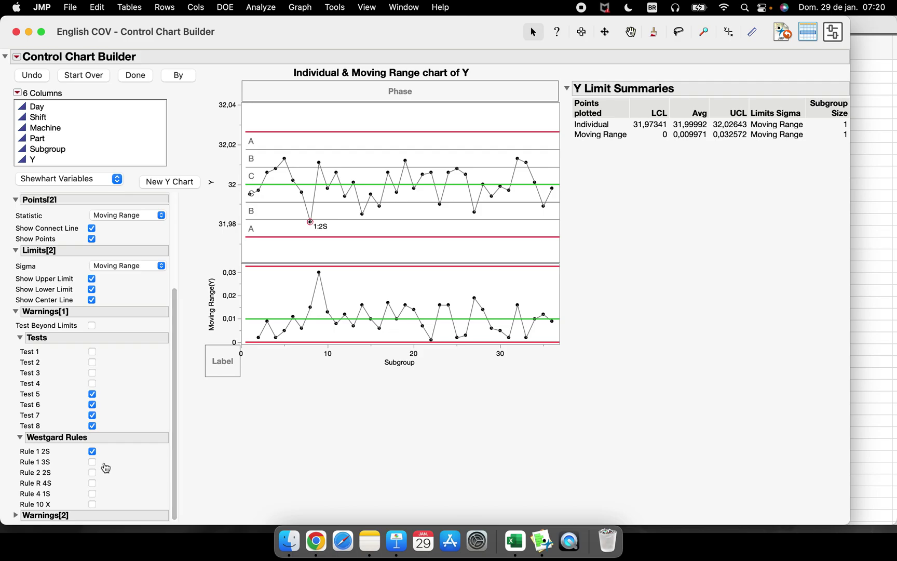
{"action": "left_click", "coordinate": [92, 451]}
{"action": "left_click", "coordinate": [92, 426]}
{"action": "left_click", "coordinate": [92, 414]}
{"action": "left_click", "coordinate": [92, 405]}
{"action": "left_click", "coordinate": [92, 394]}
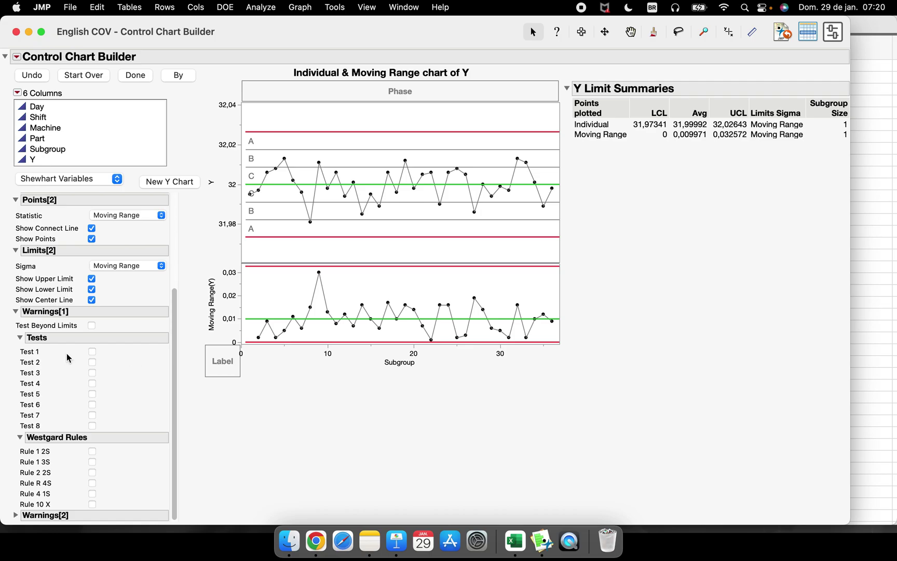
Collapse the Tests and Westgard Rules lists and turn off the zones on the individual chart.
{"action": "left_click", "coordinate": [20, 338]}
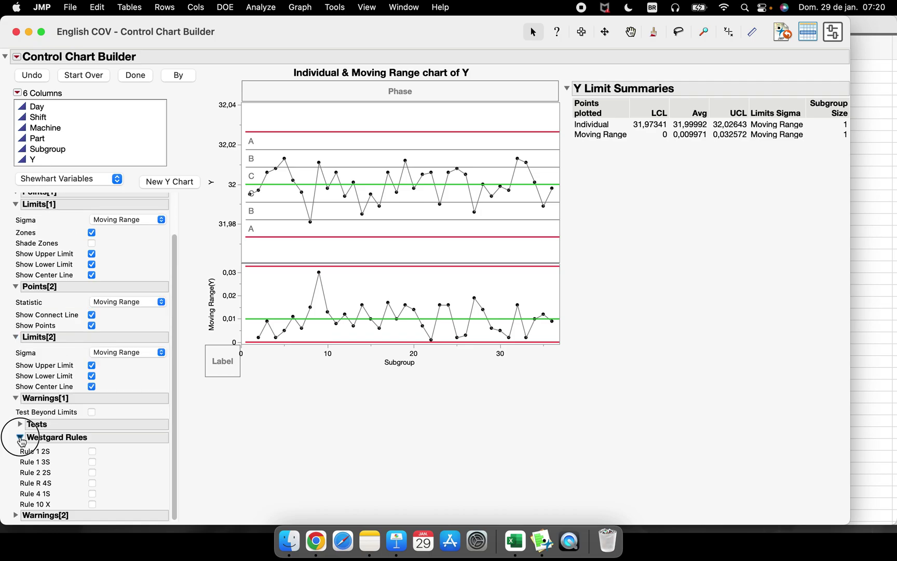
{"action": "left_click", "coordinate": [19, 437]}
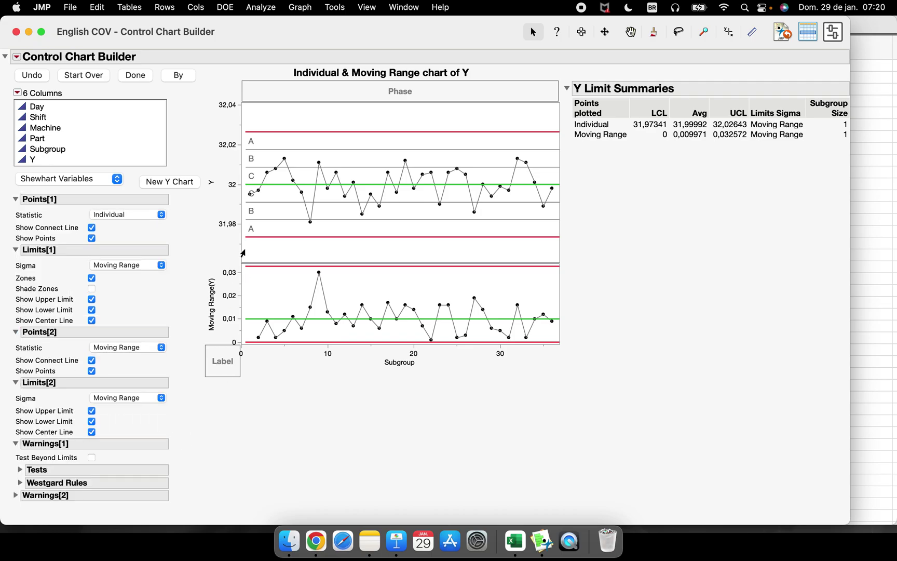
{"action": "left_click", "coordinate": [91, 277]}
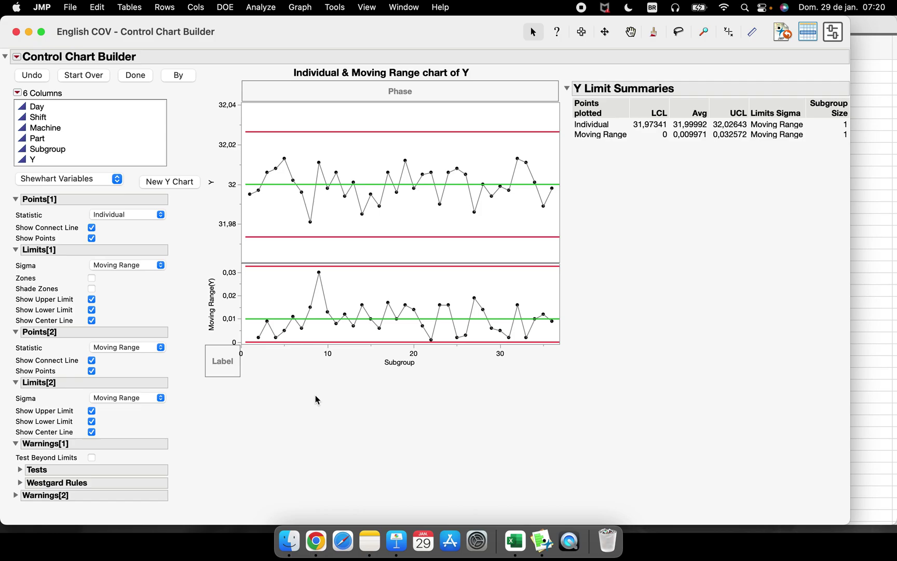
Assign the Subgroup column to the chart's subgroup axis and check the grouping against the data table.
{"action": "left_click", "coordinate": [52, 150]}
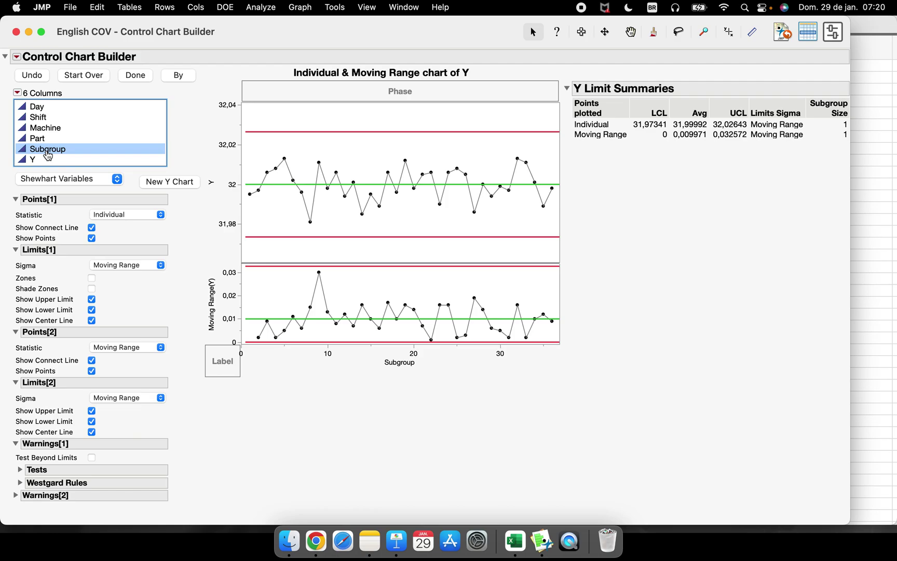
{"action": "left_click_drag", "start_coordinate": [46, 154], "coordinate": [411, 361]}
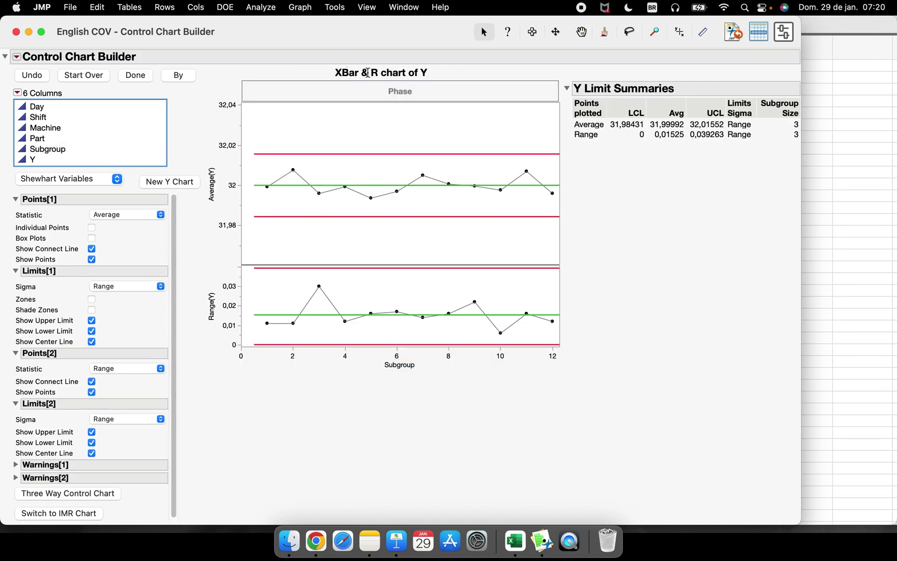
{"action": "left_click", "coordinate": [41, 32]}
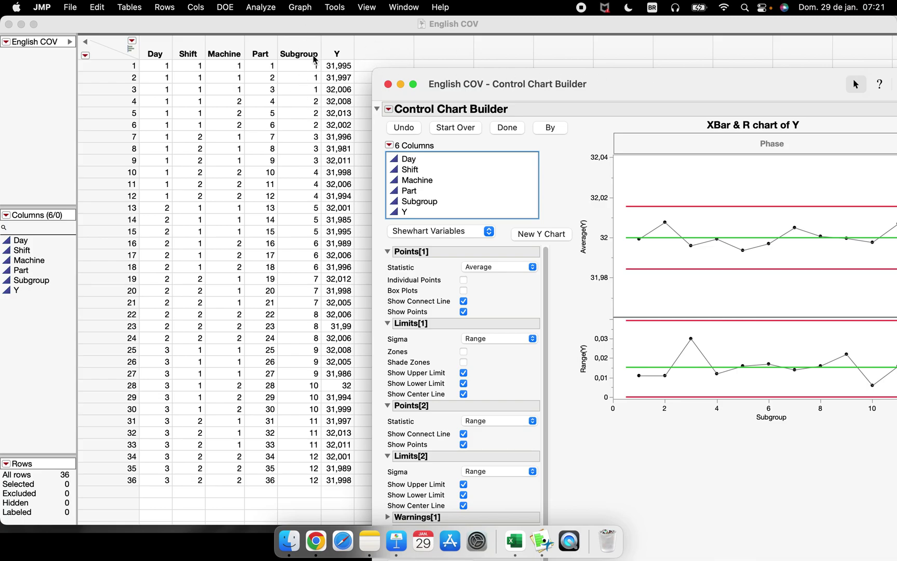
{"action": "double_click", "coordinate": [653, 84]}
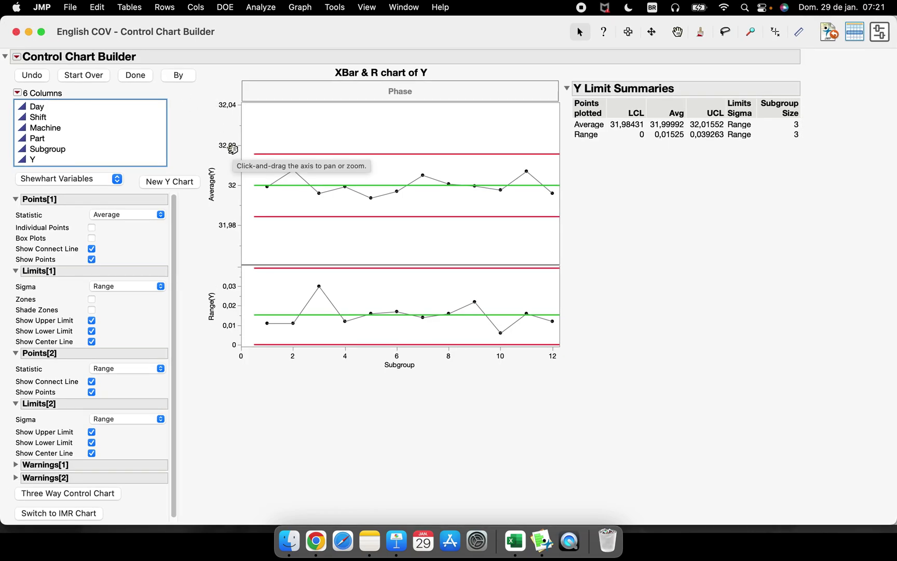
{"action": "mouse_move", "coordinate": [267, 189]}
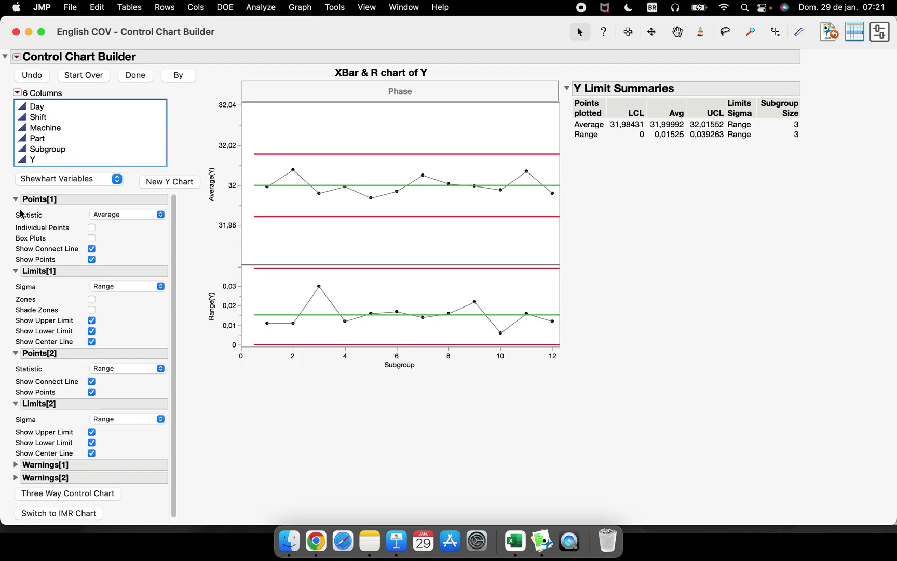
Set the limit sigma of both charts to Standard Deviation and plot Standard Deviation as the second chart's statistic.
{"action": "left_click", "coordinate": [126, 287]}
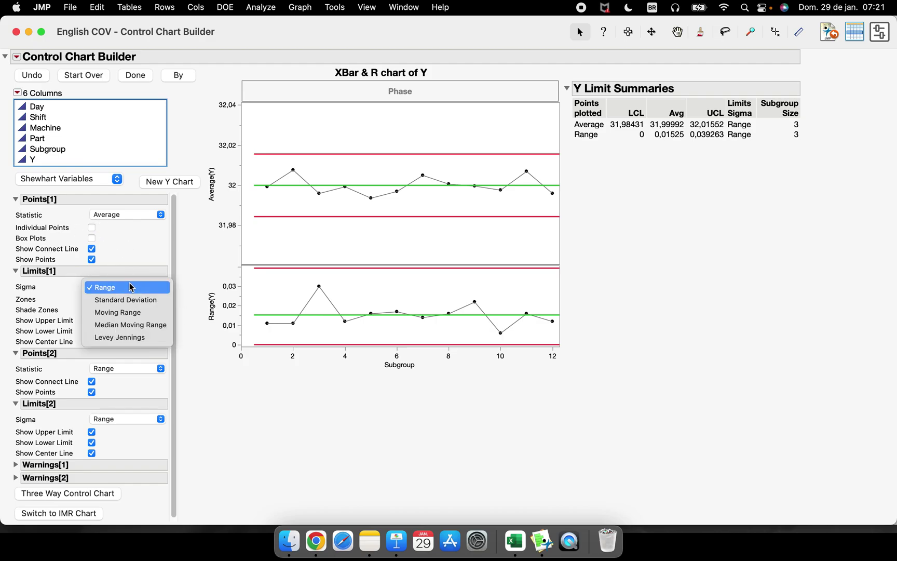
{"action": "left_click", "coordinate": [145, 300]}
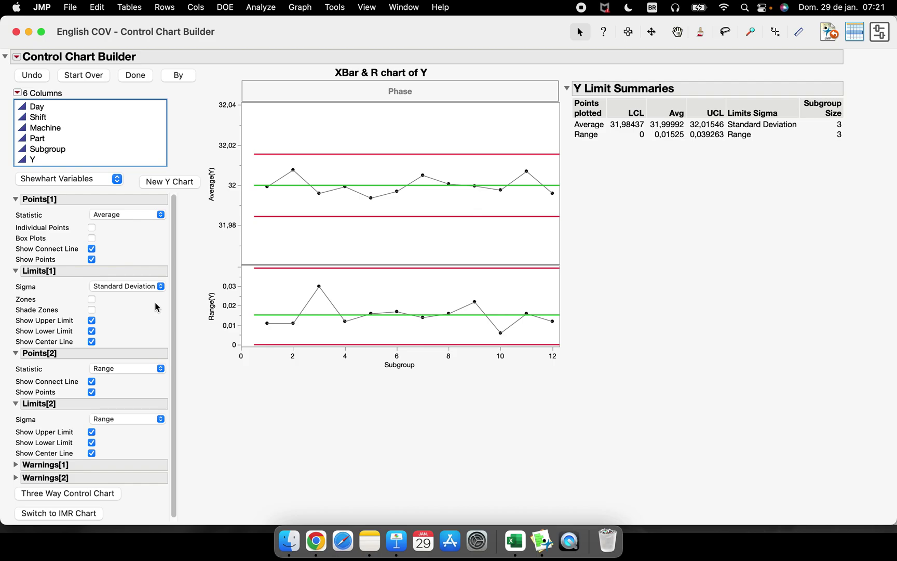
{"action": "left_click", "coordinate": [127, 425]}
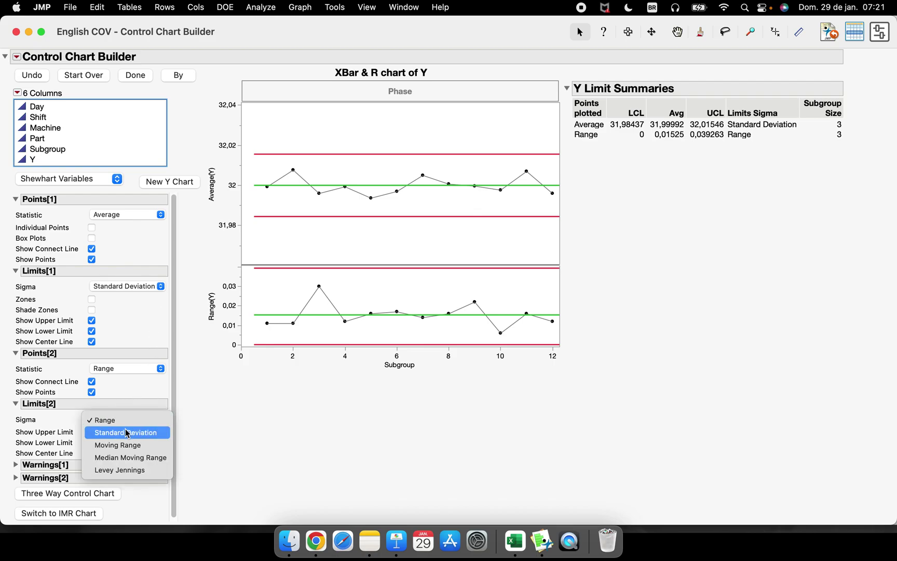
{"action": "left_click", "coordinate": [125, 431]}
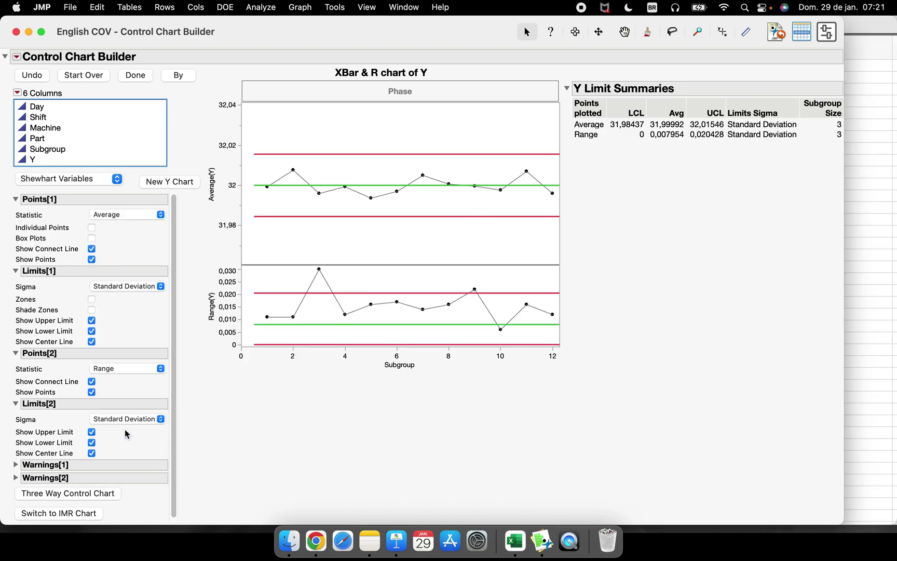
{"action": "left_click", "coordinate": [126, 368]}
{"action": "left_click", "coordinate": [129, 381]}
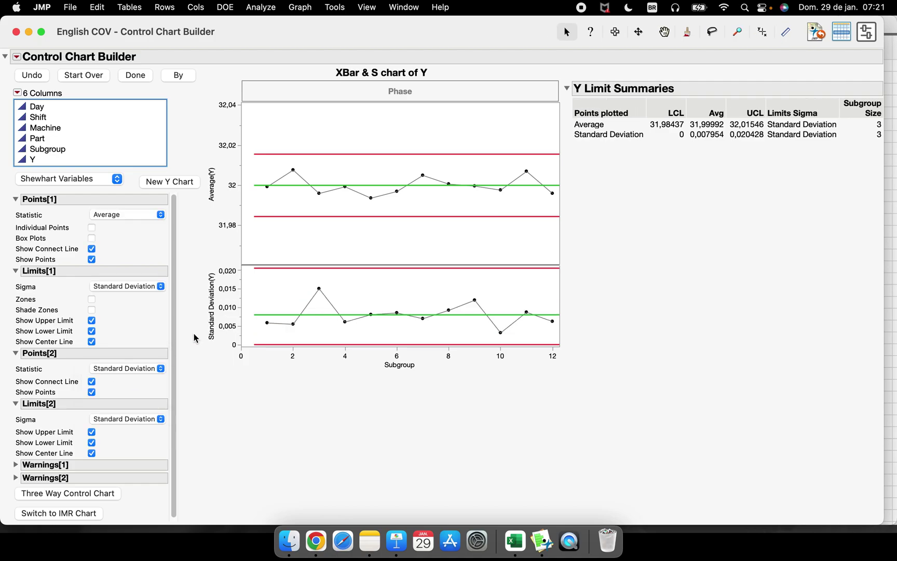
{"action": "mouse_move", "coordinate": [334, 76]}
{"action": "left_mouse_down"}
{"action": "mouse_move", "coordinate": [381, 87]}
{"action": "mouse_move", "coordinate": [394, 68]}
{"action": "mouse_move", "coordinate": [365, 63]}
{"action": "mouse_move", "coordinate": [335, 85]}
{"action": "left_mouse_up"}
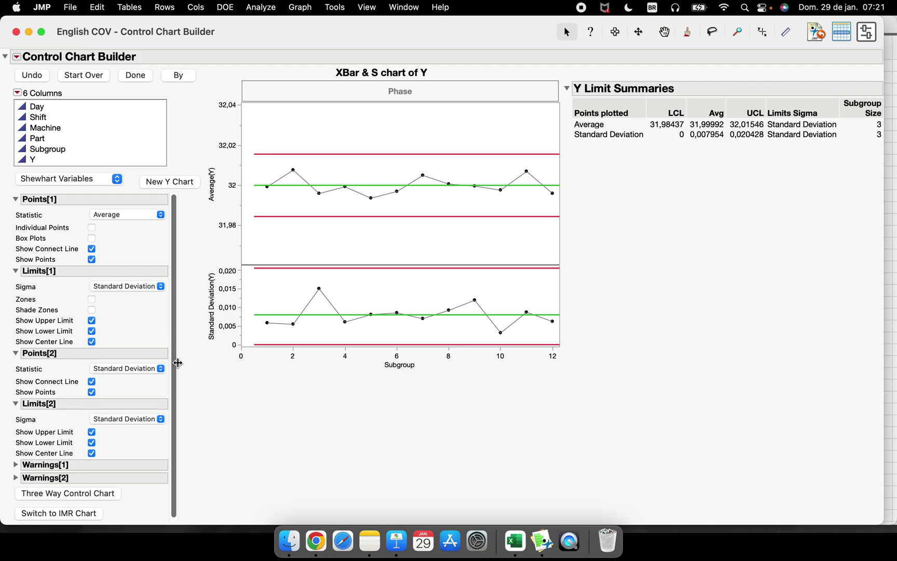
Convert the chart into a Three Way Control Chart and set the third chart's statistic to Range, keeping Range as its sigma.
{"action": "mouse_move", "coordinate": [143, 492]}
{"action": "left_mouse_down"}
{"action": "mouse_move", "coordinate": [77, 482]}
{"action": "mouse_move", "coordinate": [12, 490]}
{"action": "mouse_move", "coordinate": [23, 500]}
{"action": "mouse_move", "coordinate": [109, 491]}
{"action": "left_mouse_up"}
{"action": "left_click", "coordinate": [110, 492]}
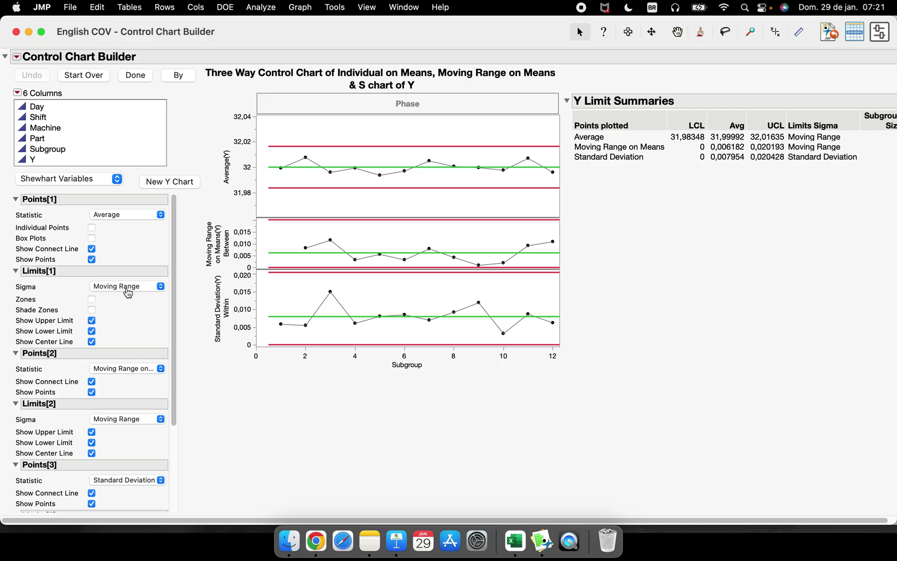
{"action": "scroll", "coordinate": [175, 365], "scroll_direction": "down", "scroll_amount": 1}
{"action": "left_click_drag", "start_coordinate": [174, 365], "coordinate": [175, 498]}
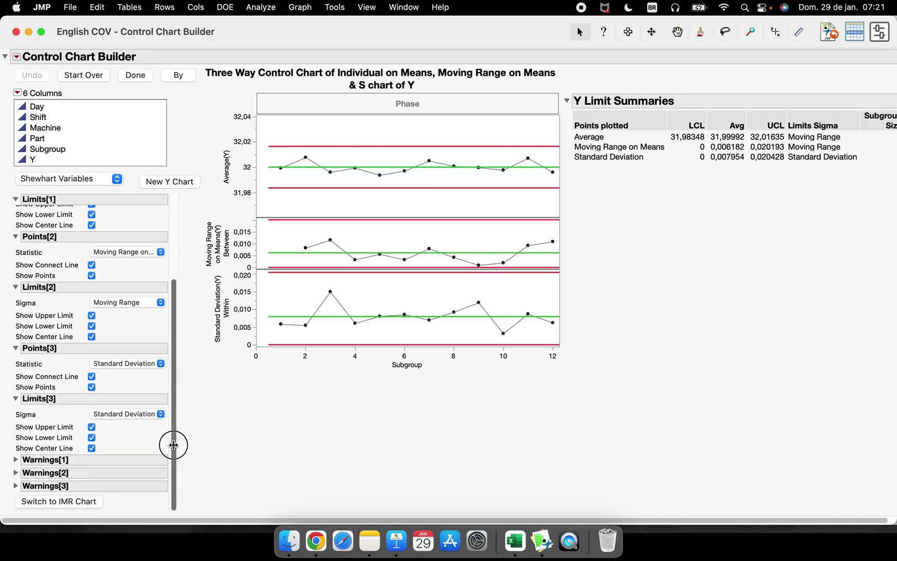
{"action": "left_click", "coordinate": [139, 363]}
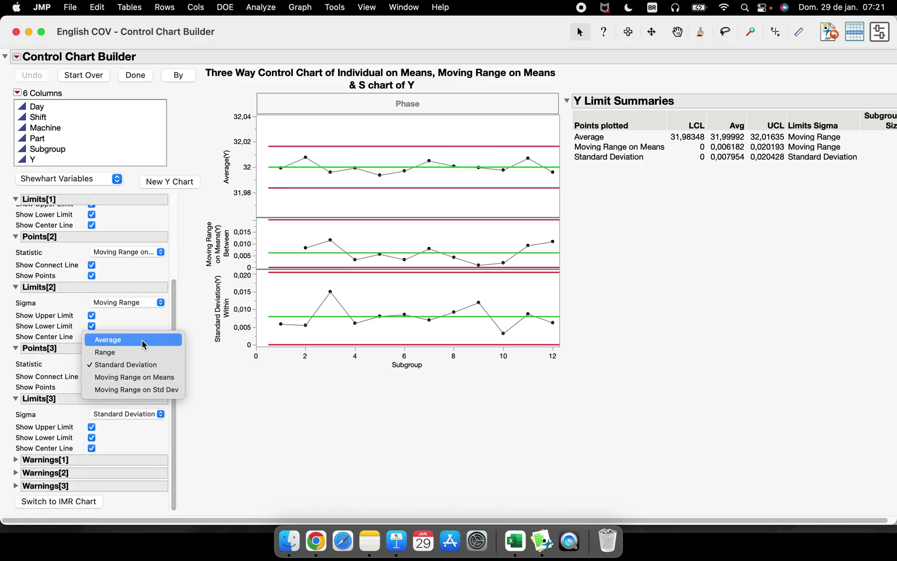
{"action": "left_click", "coordinate": [144, 352]}
{"action": "left_click", "coordinate": [130, 414]}
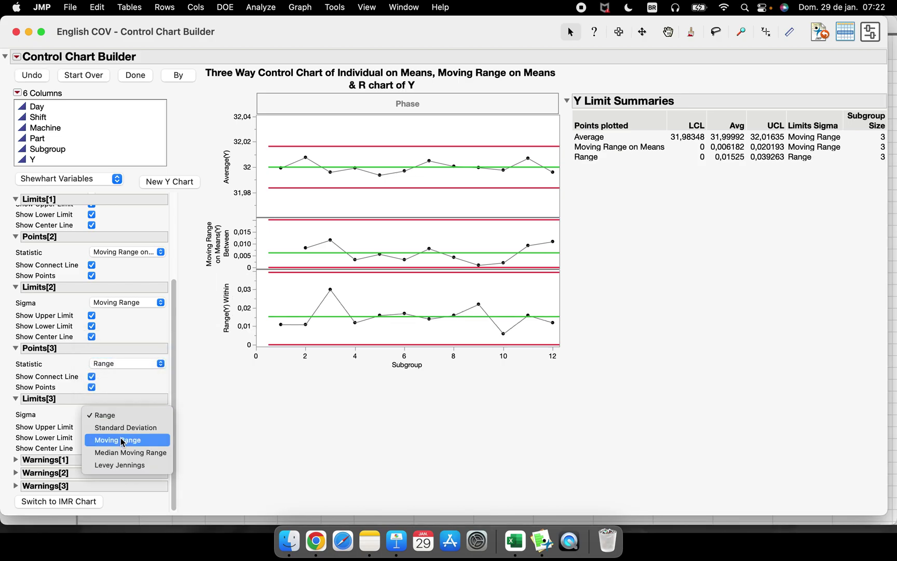
{"action": "left_click", "coordinate": [118, 416]}
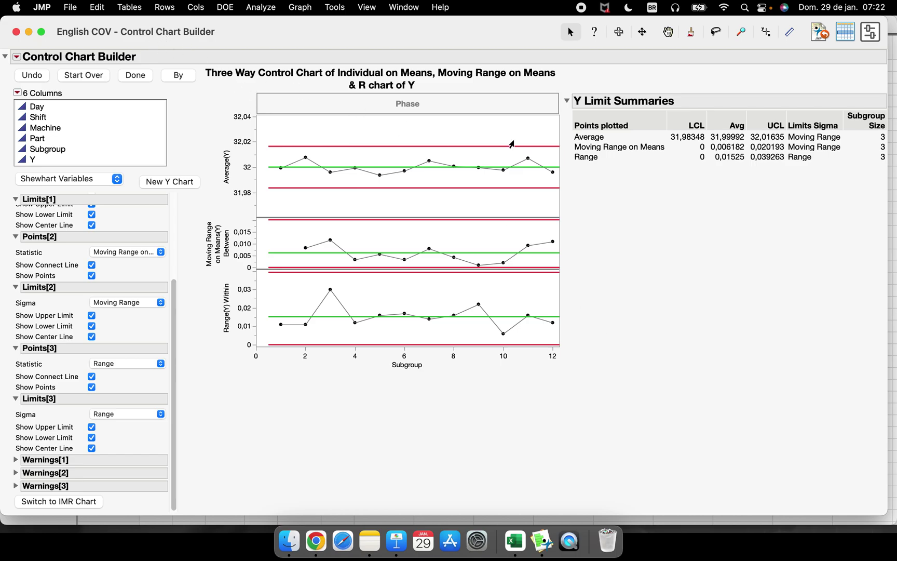
Finish the chart so its control panel is hidden, and show the control panel again in the enlarged window.
{"action": "left_click", "coordinate": [135, 76]}
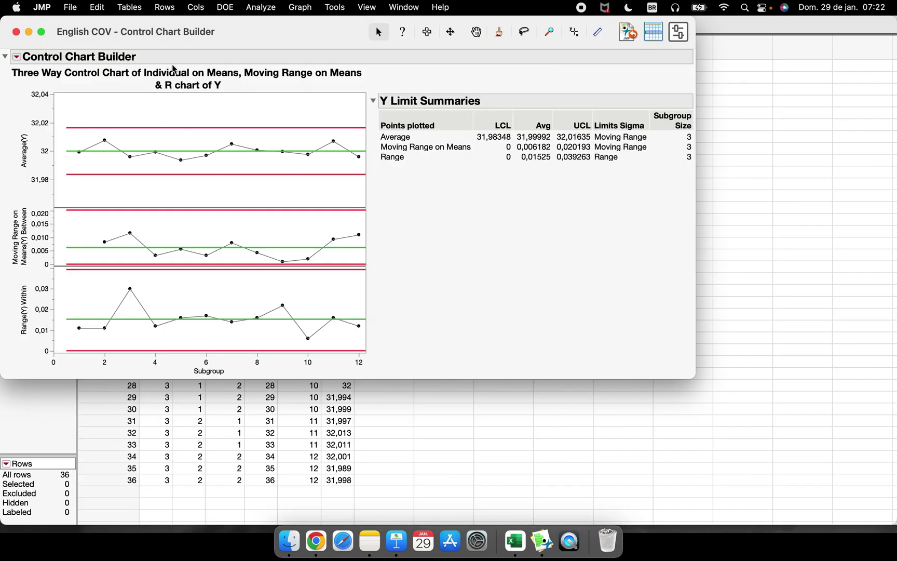
{"action": "left_click", "coordinate": [41, 31]}
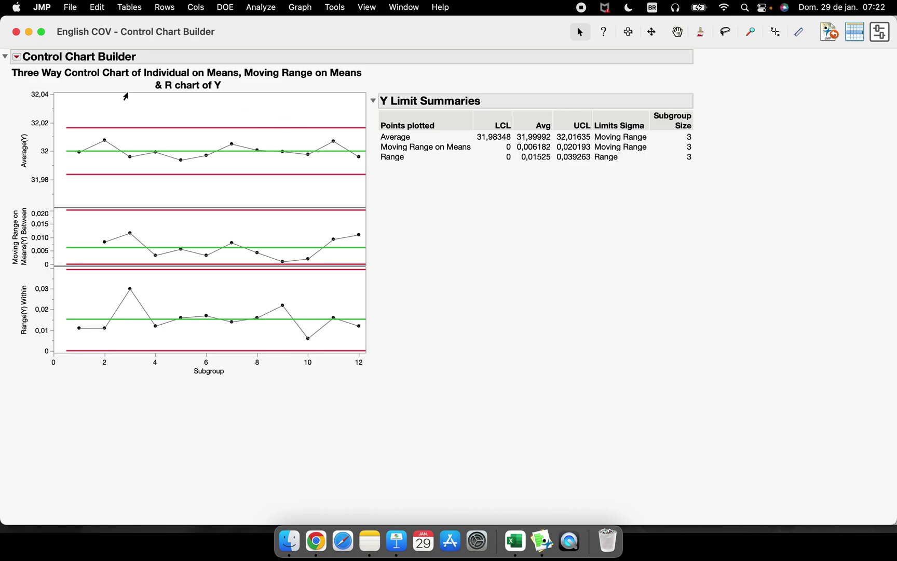
{"action": "left_click", "coordinate": [17, 57]}
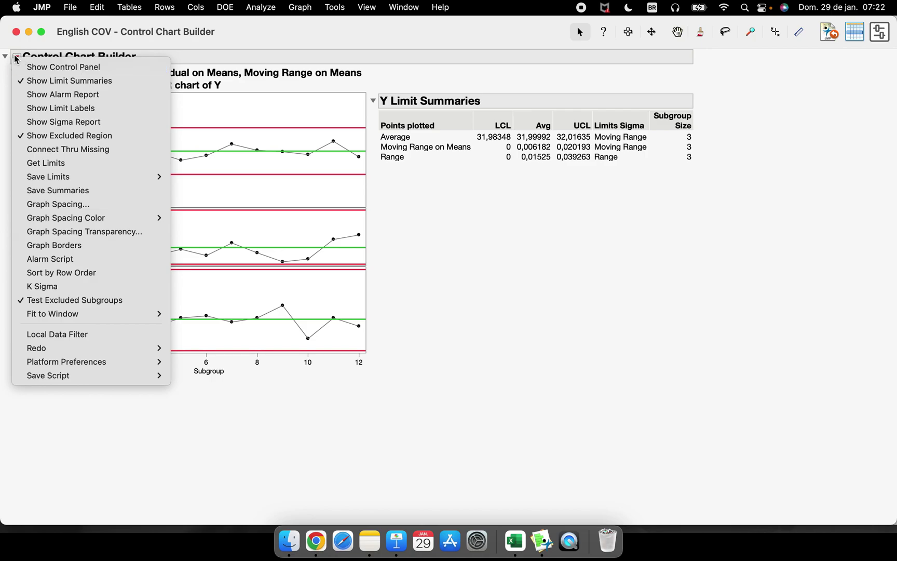
{"action": "left_click", "coordinate": [88, 67]}
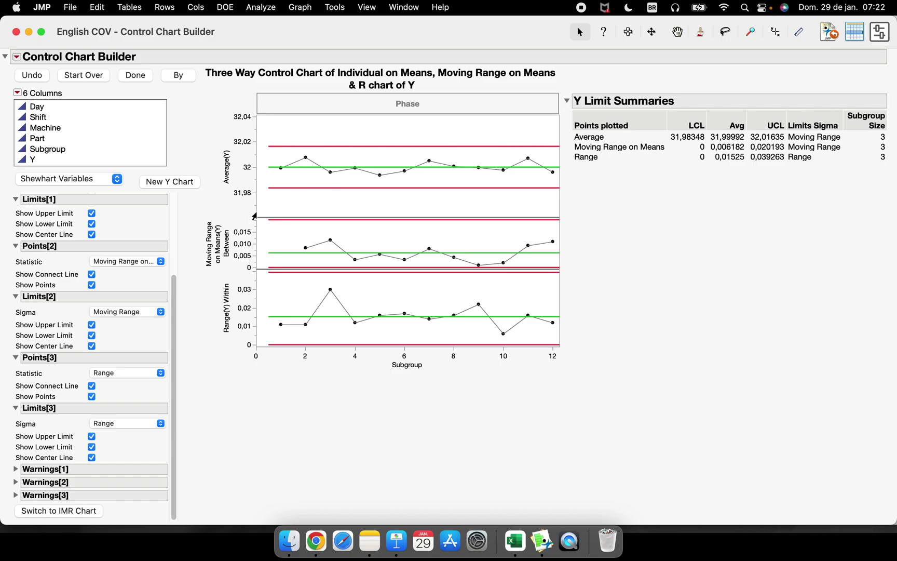
Start the control chart over in a full-size window and create a new Y chart from the Y column.
{"action": "left_click", "coordinate": [84, 75]}
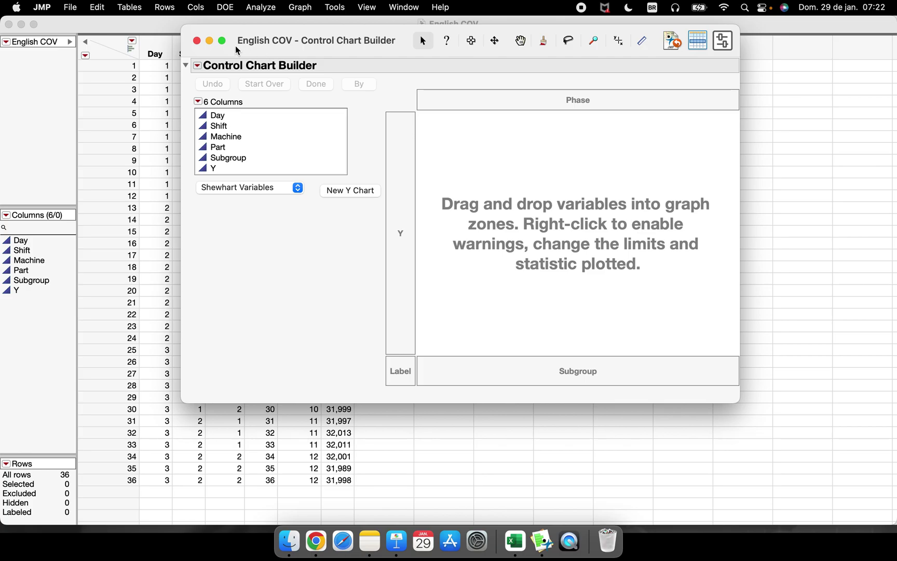
{"action": "double_click", "coordinate": [224, 42]}
{"action": "left_click", "coordinate": [43, 159]}
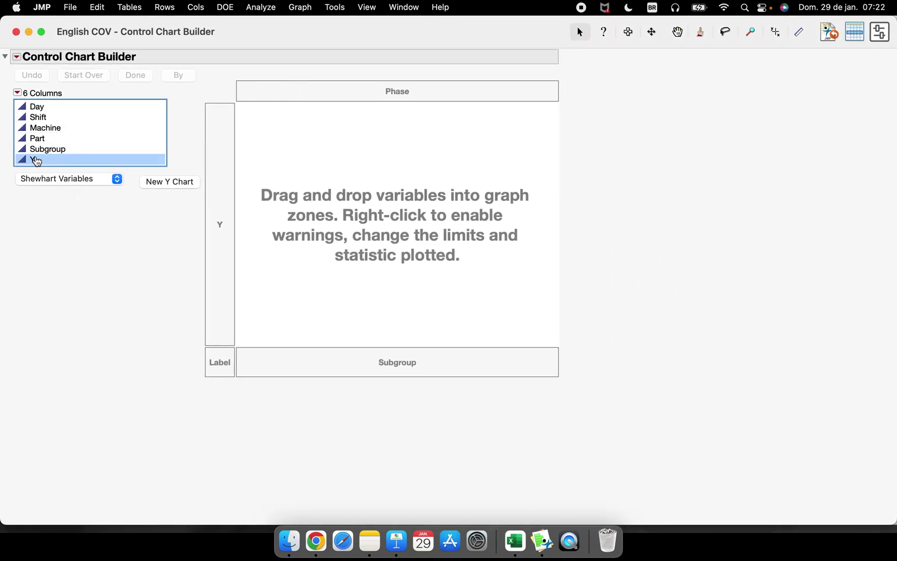
{"action": "left_click", "coordinate": [148, 184]}
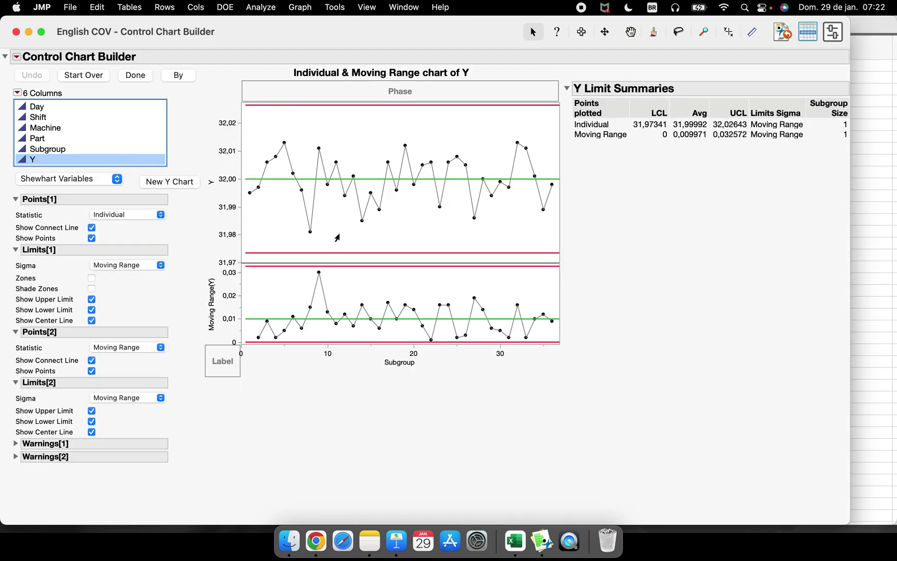
Assign Machine as the phase variable and Subgroup as the subgroup variable of the Y chart.
{"action": "left_click", "coordinate": [65, 130]}
{"action": "left_click_drag", "start_coordinate": [65, 133], "coordinate": [400, 90]}
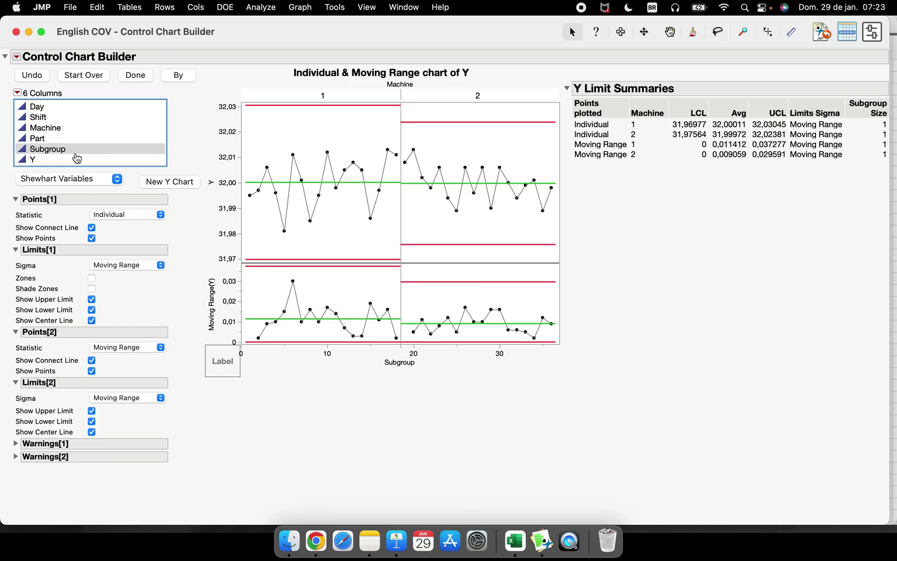
{"action": "left_click_drag", "start_coordinate": [75, 150], "coordinate": [384, 353]}
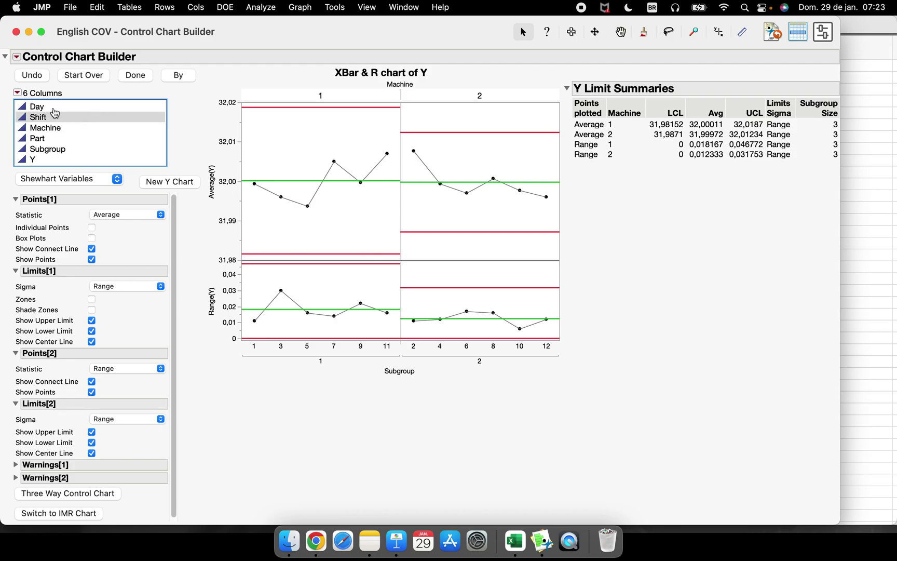
Close the English COV chart, put its table away, and open the Control Chart Builder on the maximized Atribute English table with Shewhart Attribute charts.
{"action": "left_click", "coordinate": [17, 32]}
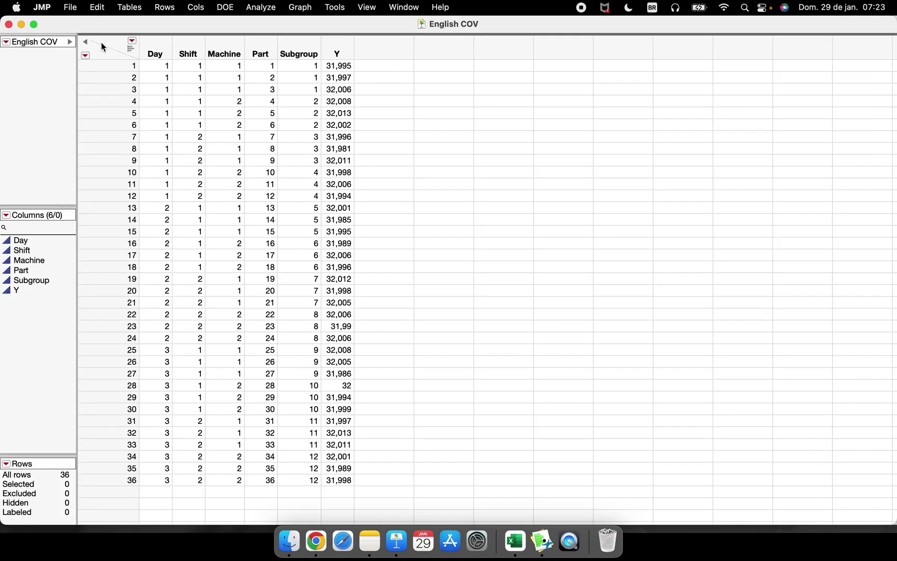
{"action": "left_click", "coordinate": [20, 24]}
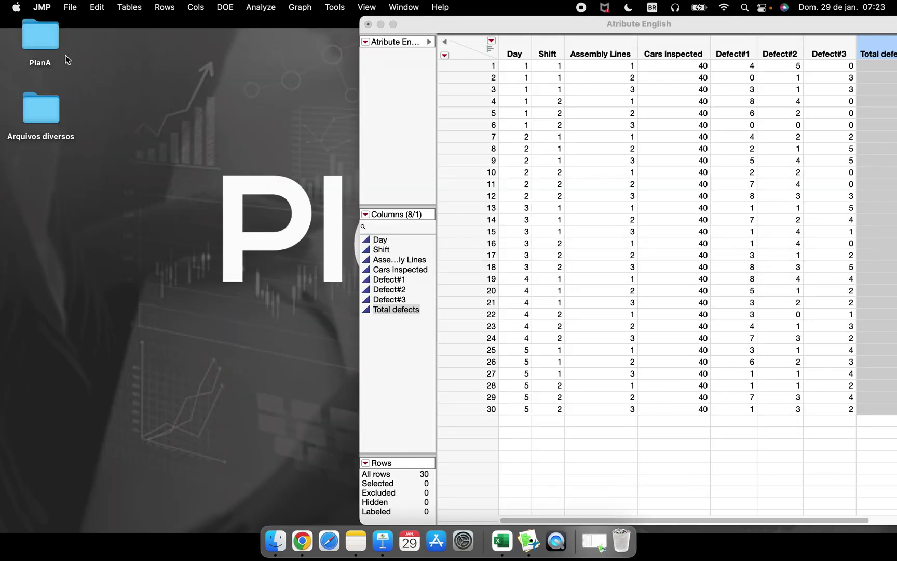
{"action": "left_click", "coordinate": [392, 24]}
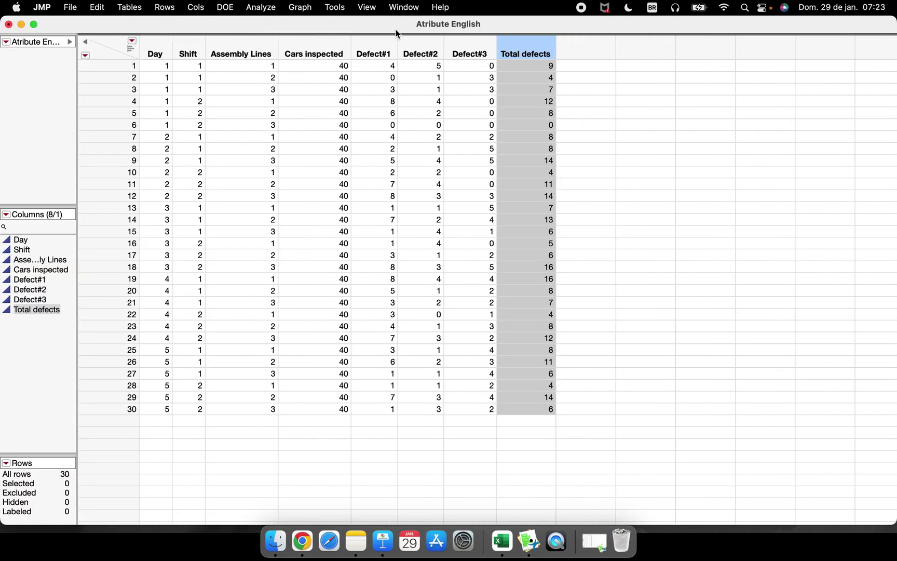
{"action": "left_click", "coordinate": [260, 7]}
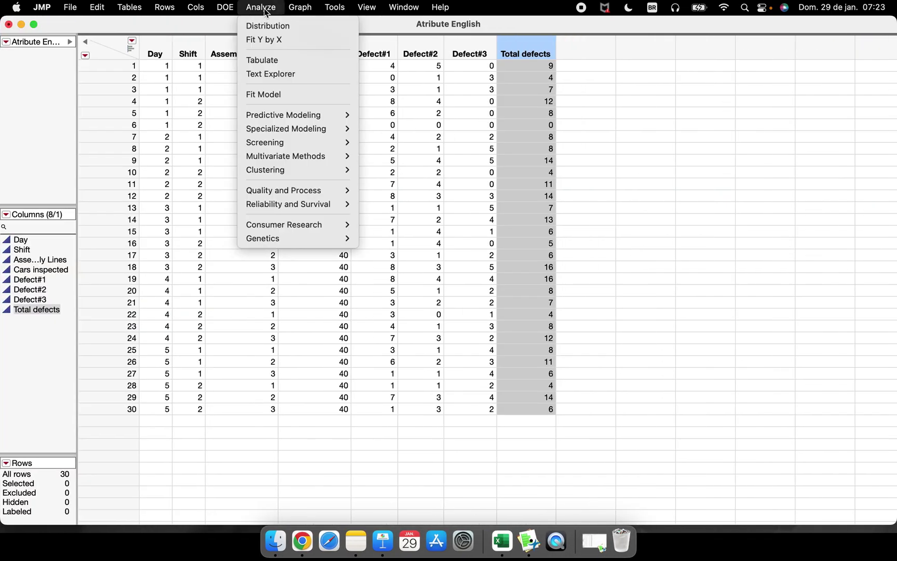
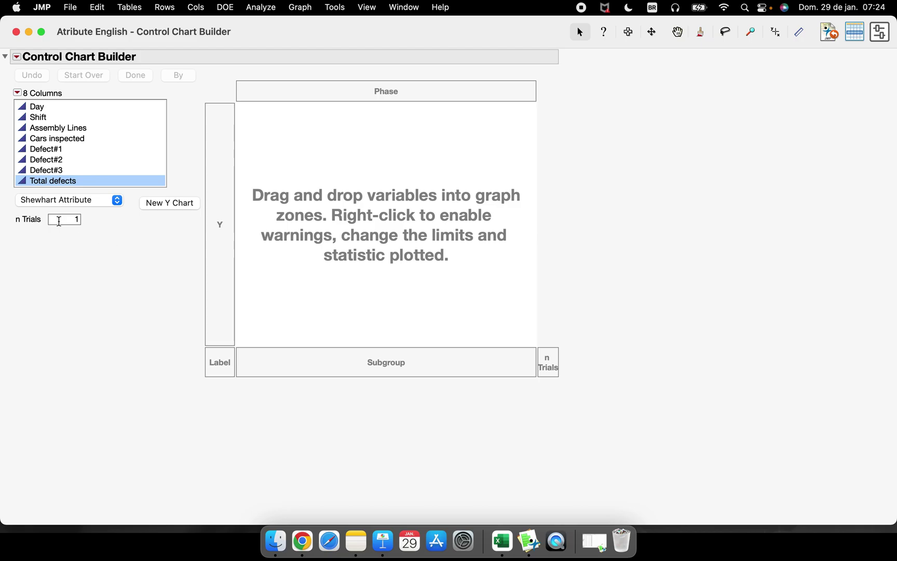
Check the Cars inspected column in the data table, and set n Trials to 40 in the restored full-size chart window.
{"action": "left_click_drag", "start_coordinate": [130, 31], "coordinate": [595, 130]}
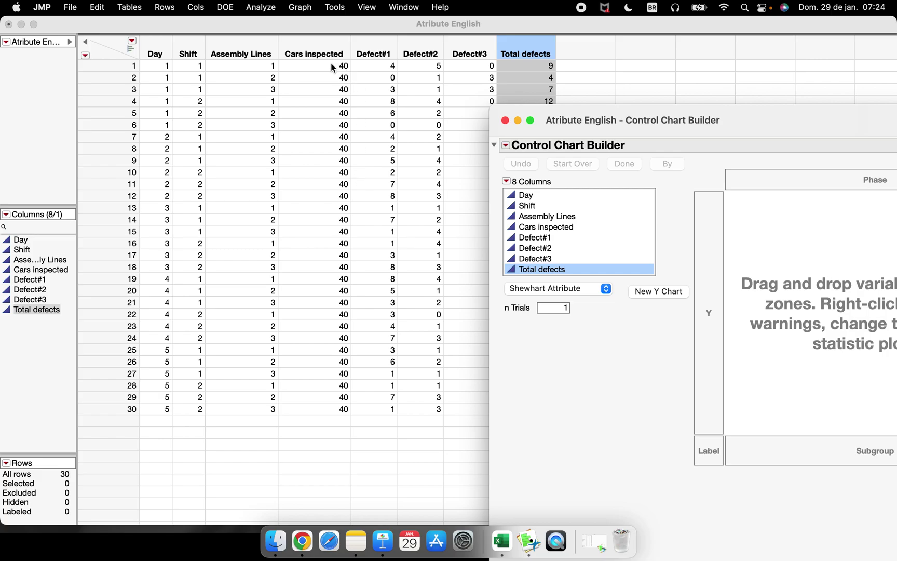
{"action": "double_click", "coordinate": [686, 119]}
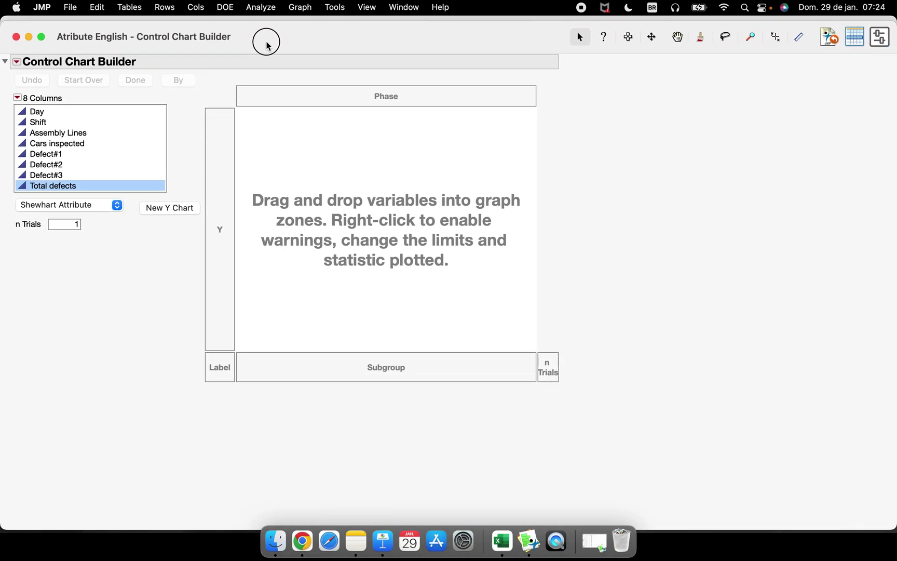
{"action": "left_click", "coordinate": [67, 223]}
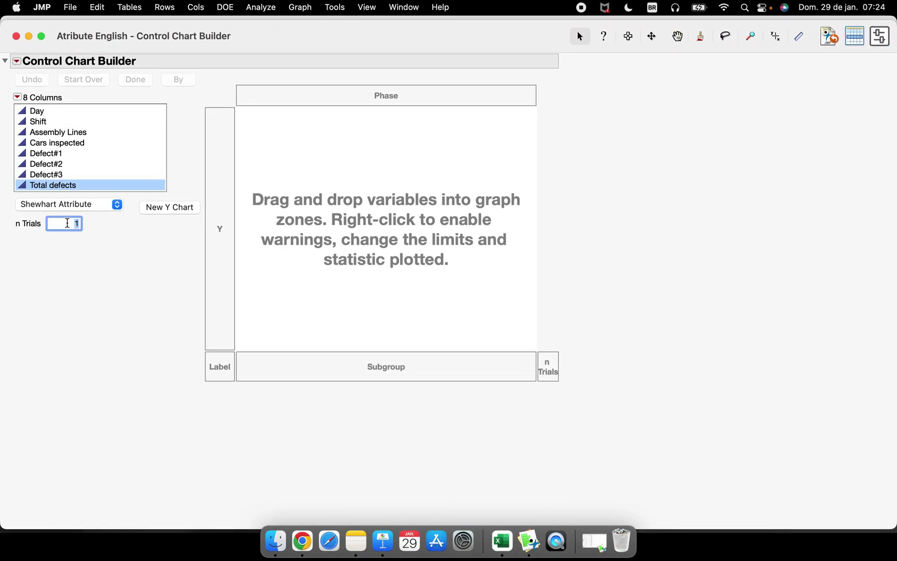
{"action": "type", "text": "40"}
{"action": "key", "text": "Return"}
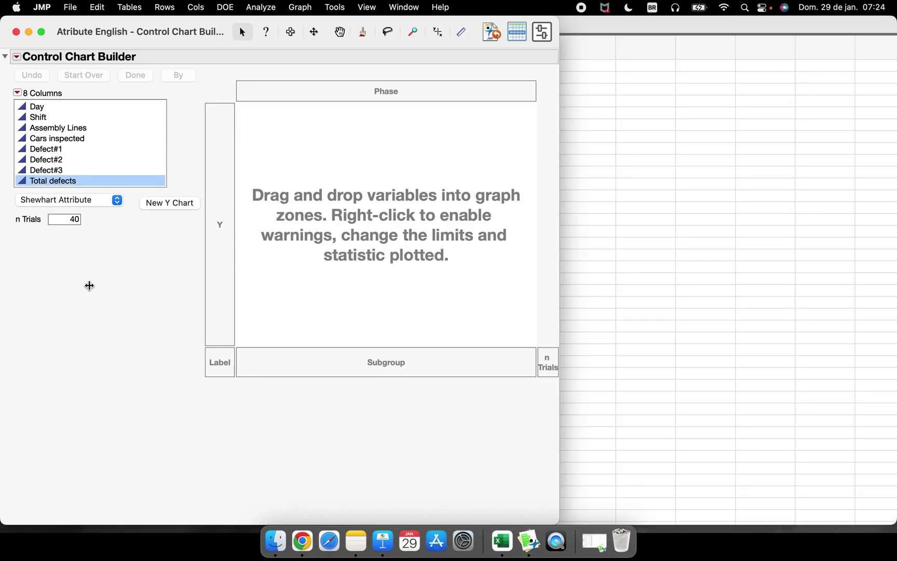
{"action": "left_click", "coordinate": [42, 32]}
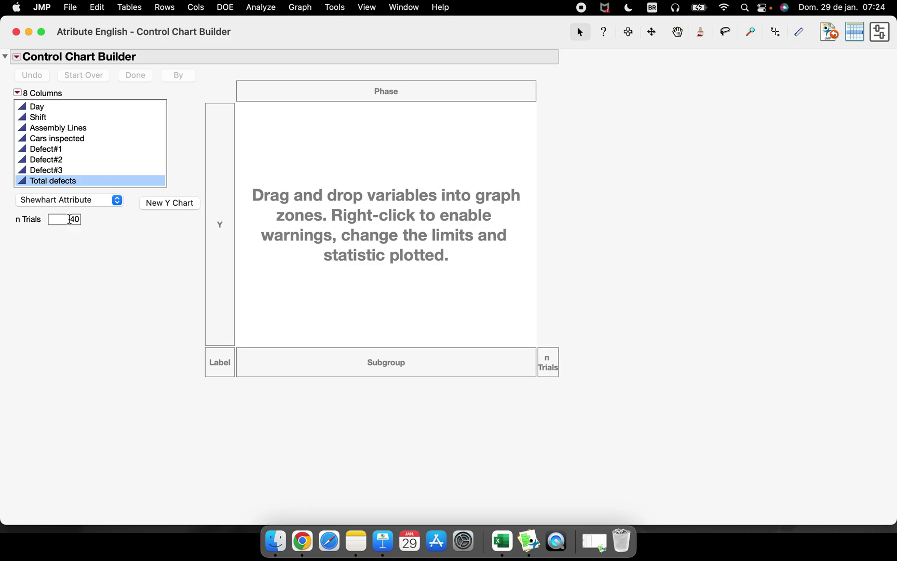
Assign the Cars inspected column as the n Trials variable and enlarge the chart window.
{"action": "left_click", "coordinate": [75, 140]}
{"action": "left_click_drag", "start_coordinate": [57, 143], "coordinate": [547, 363]}
{"action": "left_click", "coordinate": [41, 32]}
{"action": "mouse_move", "coordinate": [589, 357]}
{"action": "left_mouse_down"}
{"action": "mouse_move", "coordinate": [552, 318]}
{"action": "mouse_move", "coordinate": [530, 381]}
{"action": "mouse_move", "coordinate": [588, 339]}
{"action": "mouse_move", "coordinate": [573, 313]}
{"action": "mouse_move", "coordinate": [563, 329]}
{"action": "mouse_move", "coordinate": [515, 338]}
{"action": "mouse_move", "coordinate": [552, 414]}
{"action": "left_mouse_up"}
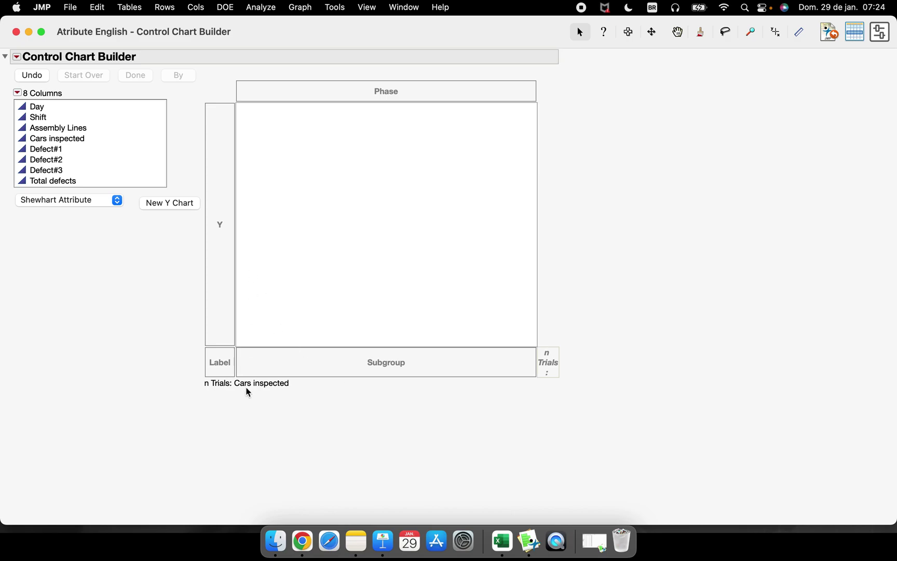
{"action": "mouse_move", "coordinate": [198, 394]}
{"action": "left_mouse_down"}
{"action": "mouse_move", "coordinate": [294, 393]}
{"action": "mouse_move", "coordinate": [301, 377]}
{"action": "mouse_move", "coordinate": [218, 372]}
{"action": "mouse_move", "coordinate": [193, 376]}
{"action": "mouse_move", "coordinate": [206, 393]}
{"action": "left_mouse_up"}
Chart Defect#1 as the Y variable and change the points statistic to Count.
{"action": "left_click", "coordinate": [75, 157]}
{"action": "left_click", "coordinate": [74, 150]}
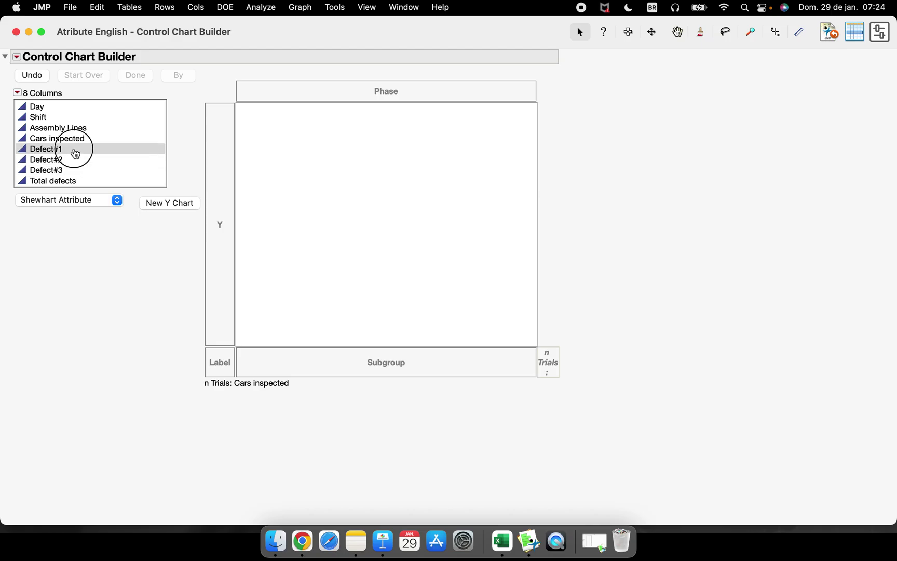
{"action": "left_click_drag", "start_coordinate": [81, 153], "coordinate": [231, 228]}
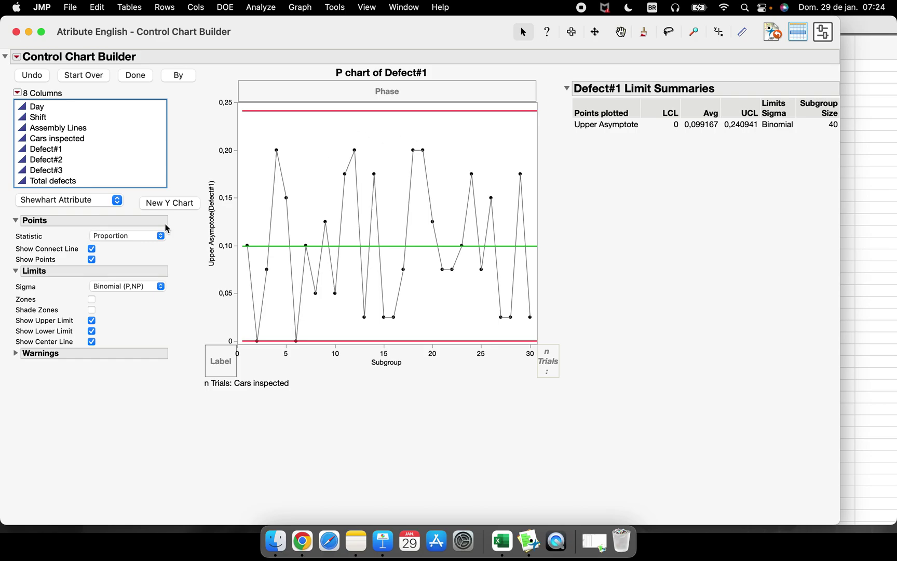
{"action": "left_click", "coordinate": [134, 239]}
{"action": "left_click", "coordinate": [132, 250]}
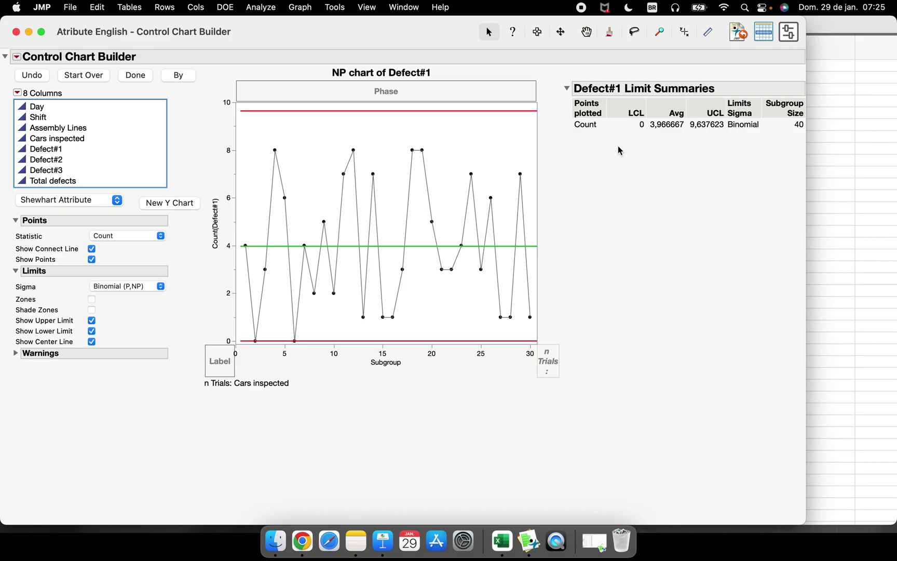
{"action": "mouse_move", "coordinate": [578, 145]}
{"action": "left_mouse_down"}
{"action": "mouse_move", "coordinate": [699, 152]}
{"action": "mouse_move", "coordinate": [616, 84]}
{"action": "left_mouse_up"}
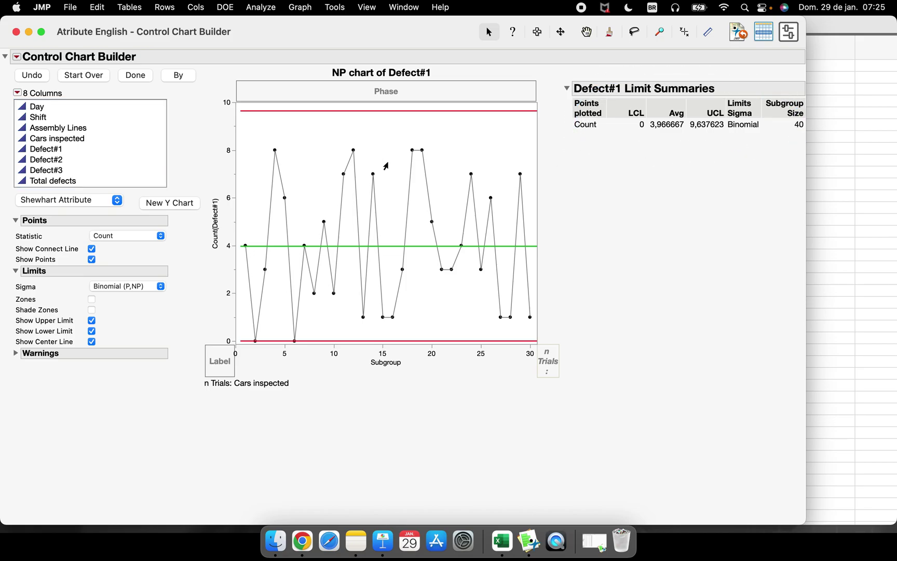
Try Assembly Lines as the phase variable of the Defect#1 NP chart, and undo it.
{"action": "left_click_drag", "start_coordinate": [56, 127], "coordinate": [414, 94]}
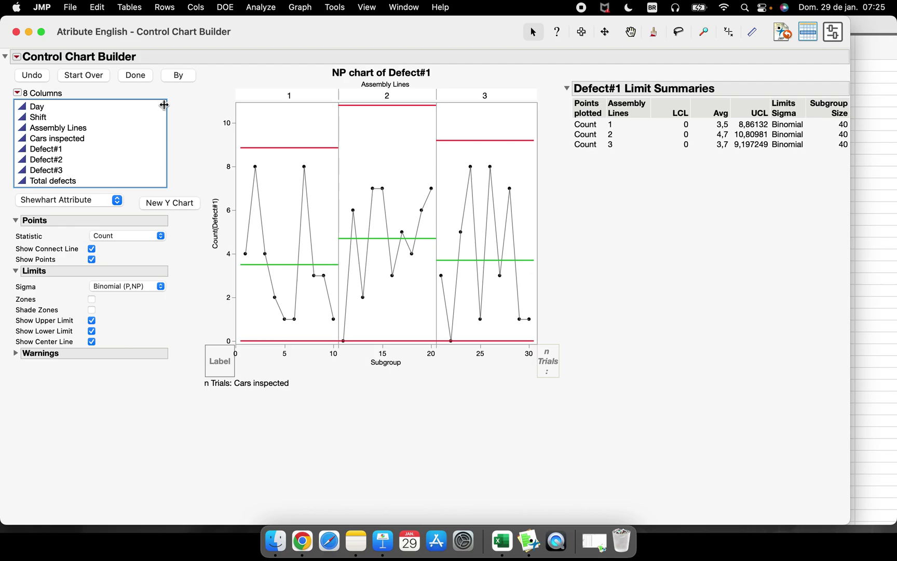
{"action": "left_click", "coordinate": [47, 78]}
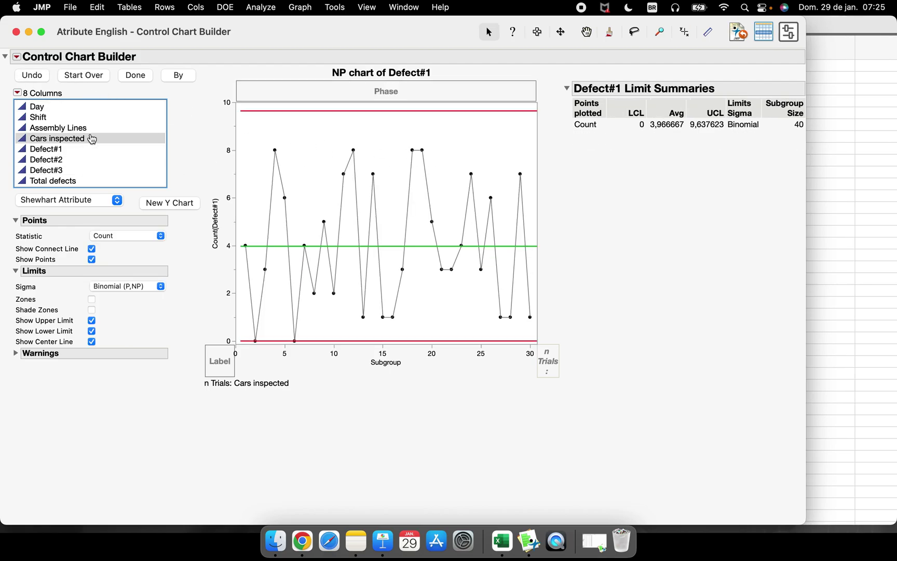
Split the Defect#1 NP chart by Day, collapse all five day reports, and expand only the Day=1 report.
{"action": "left_click", "coordinate": [87, 112]}
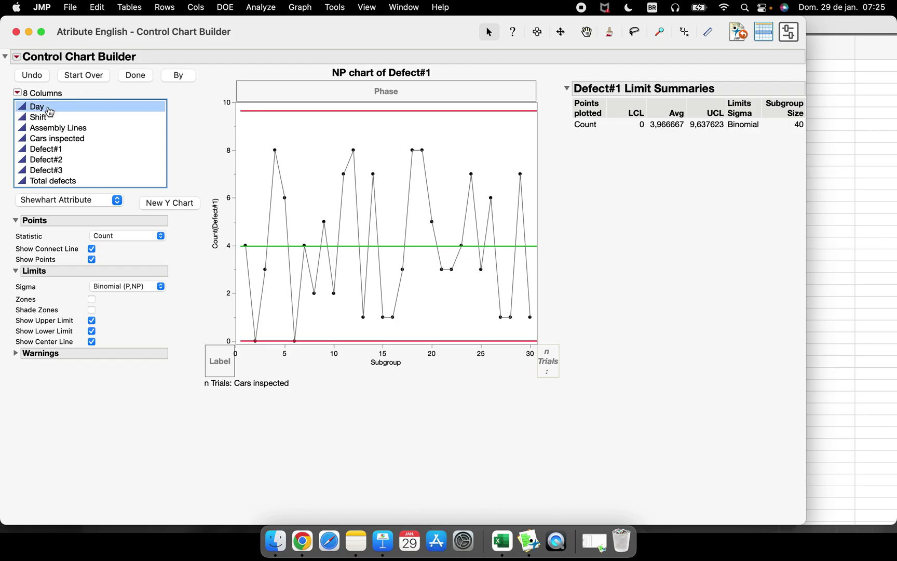
{"action": "left_click", "coordinate": [191, 77]}
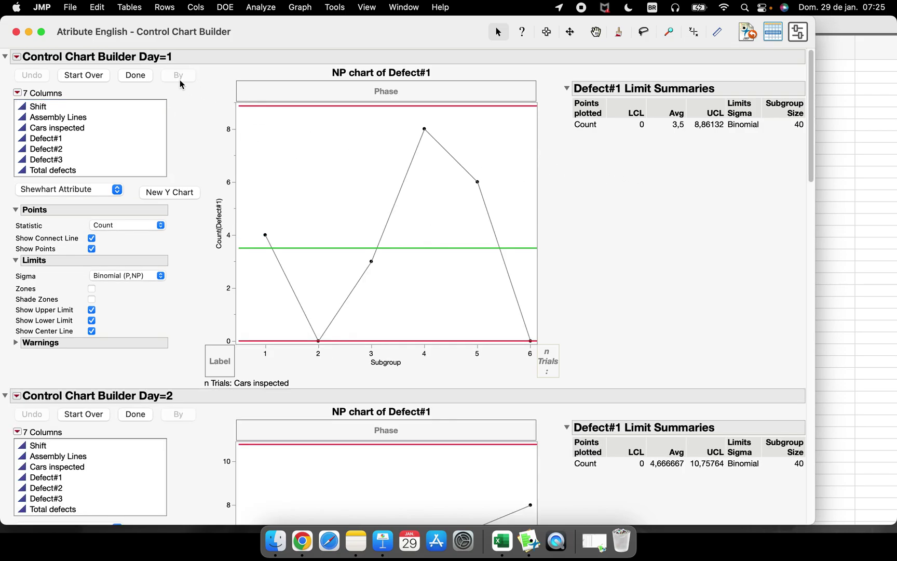
{"action": "left_click", "coordinate": [4, 56]}
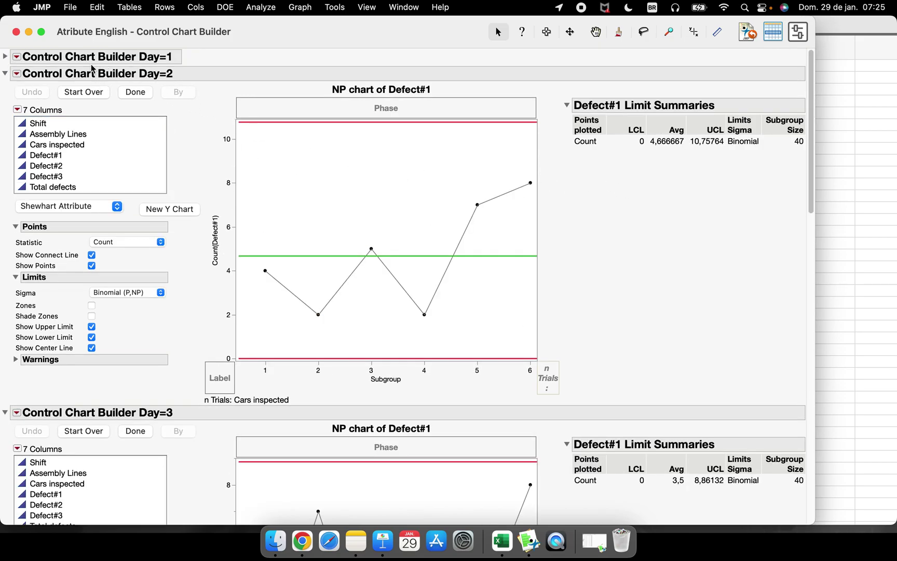
{"action": "left_click", "coordinate": [5, 74]}
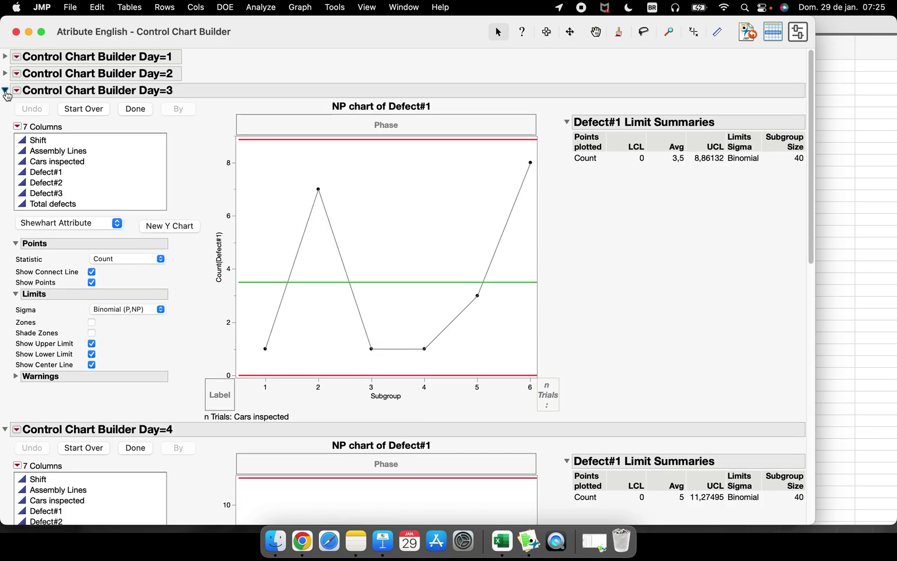
{"action": "left_click", "coordinate": [5, 91]}
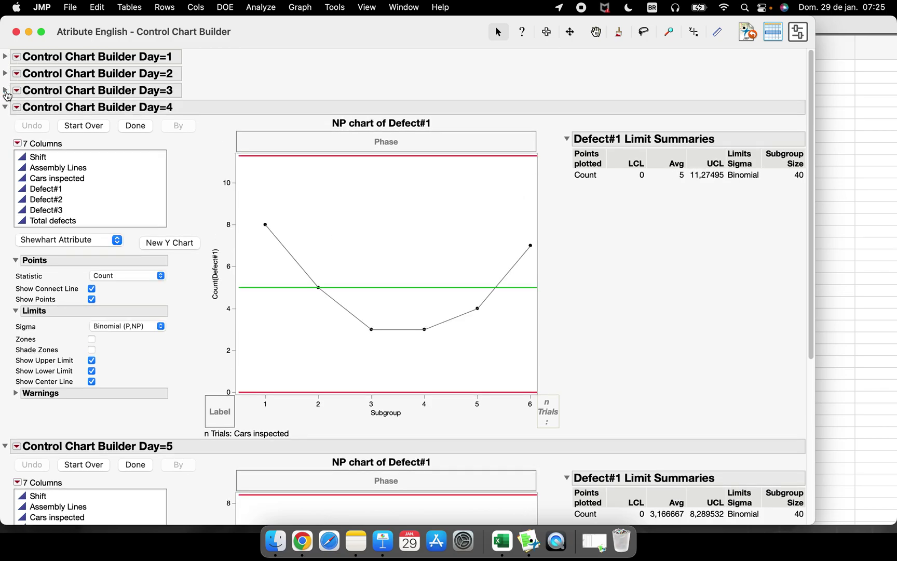
{"action": "left_click", "coordinate": [5, 107]}
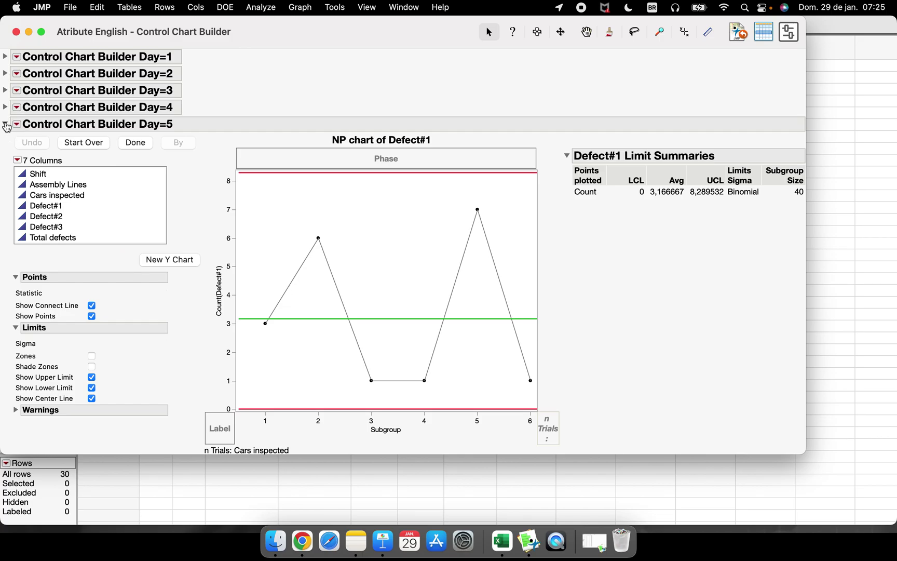
{"action": "left_click", "coordinate": [6, 125]}
{"action": "left_click", "coordinate": [5, 57]}
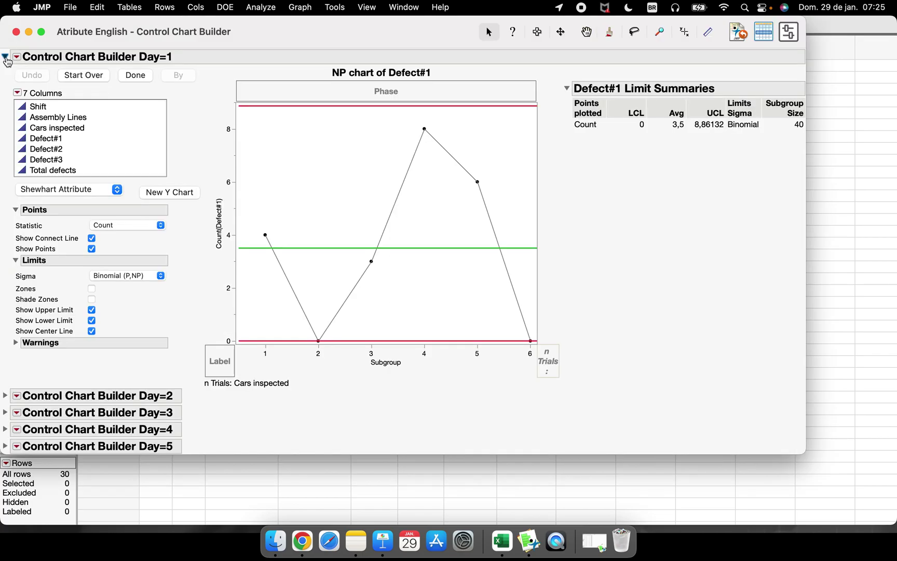
Start the control chart over as a Shewhart Attribute chart, with Cars inspected as the n Trials variable, in an enlarged window.
{"action": "left_click", "coordinate": [83, 76]}
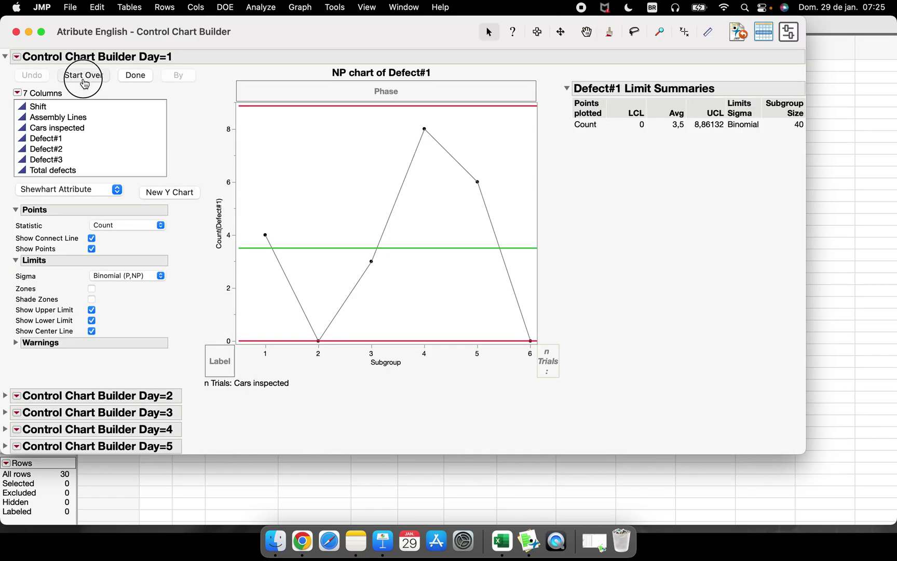
{"action": "left_click", "coordinate": [258, 77]}
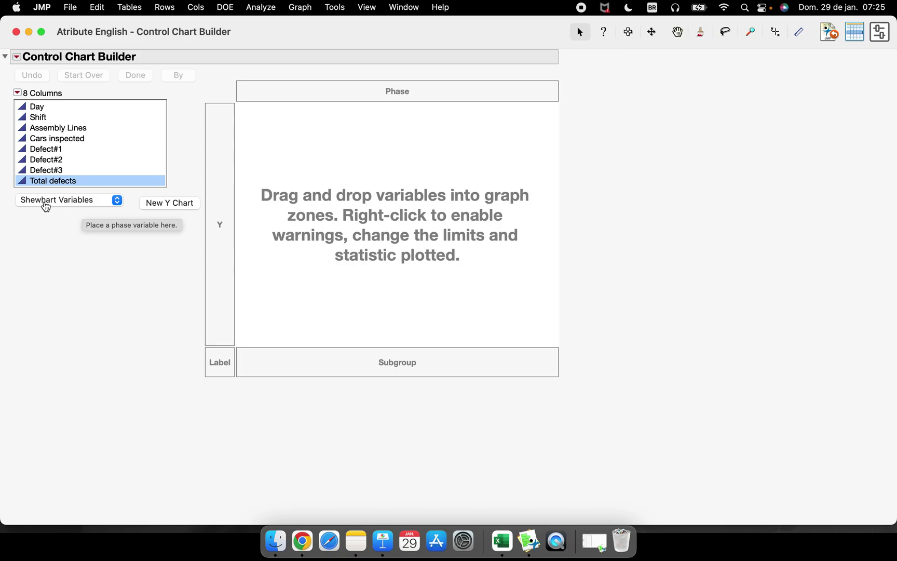
{"action": "left_click", "coordinate": [45, 202]}
{"action": "left_click", "coordinate": [81, 214]}
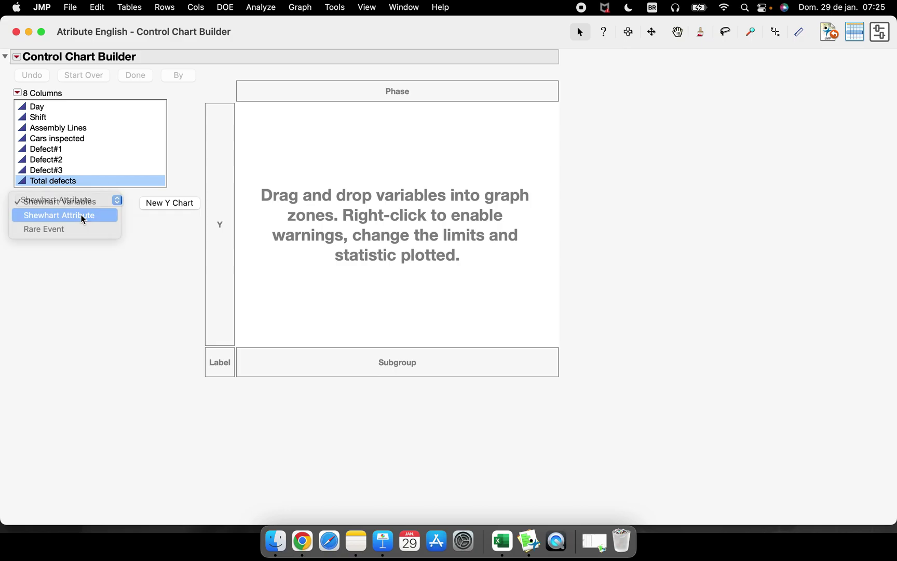
{"action": "left_click", "coordinate": [64, 142]}
{"action": "left_click_drag", "start_coordinate": [65, 143], "coordinate": [551, 373]}
{"action": "left_click", "coordinate": [41, 31]}
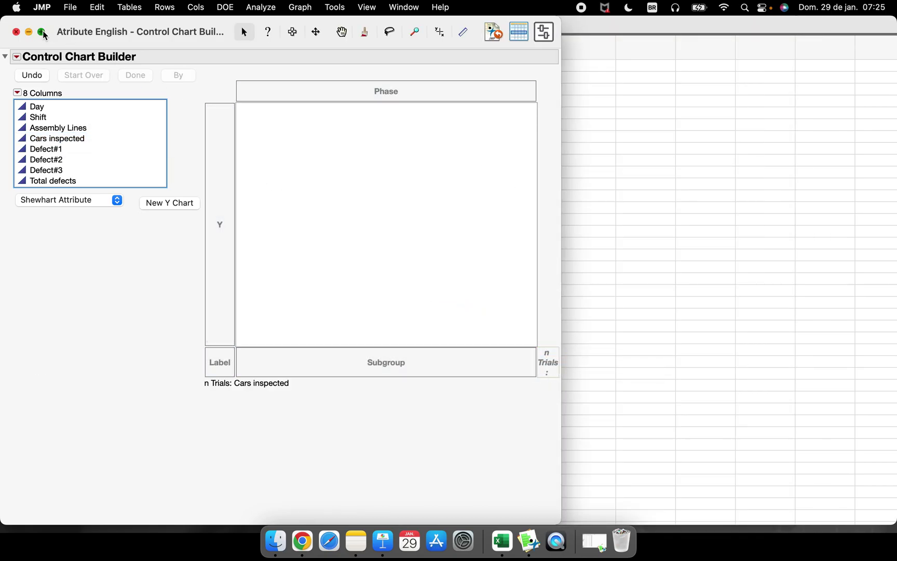
Place Defect#1 on the Y axis of the new attribute chart and plot it with the Count statistic.
{"action": "left_click", "coordinate": [58, 150]}
{"action": "left_click_drag", "start_coordinate": [59, 150], "coordinate": [228, 199]}
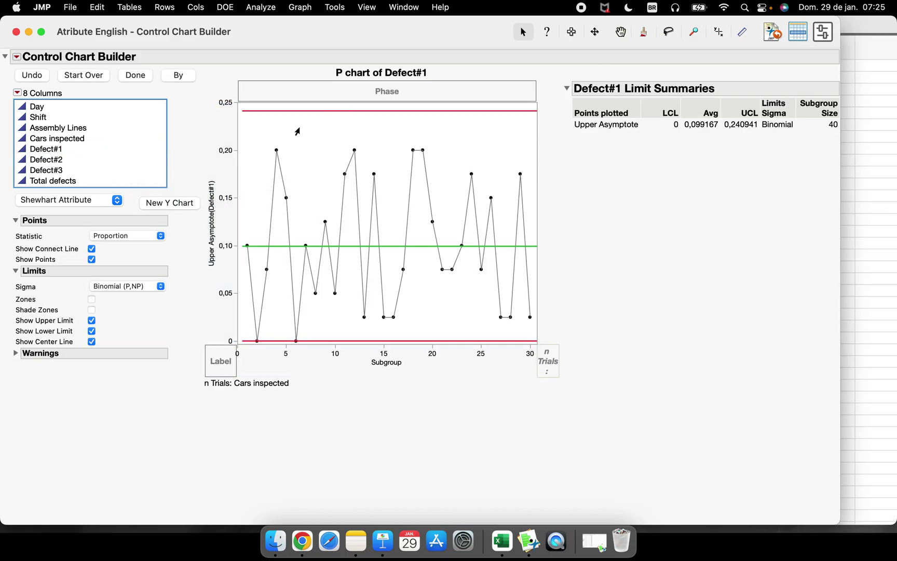
{"action": "left_click", "coordinate": [128, 236]}
{"action": "left_click", "coordinate": [124, 249]}
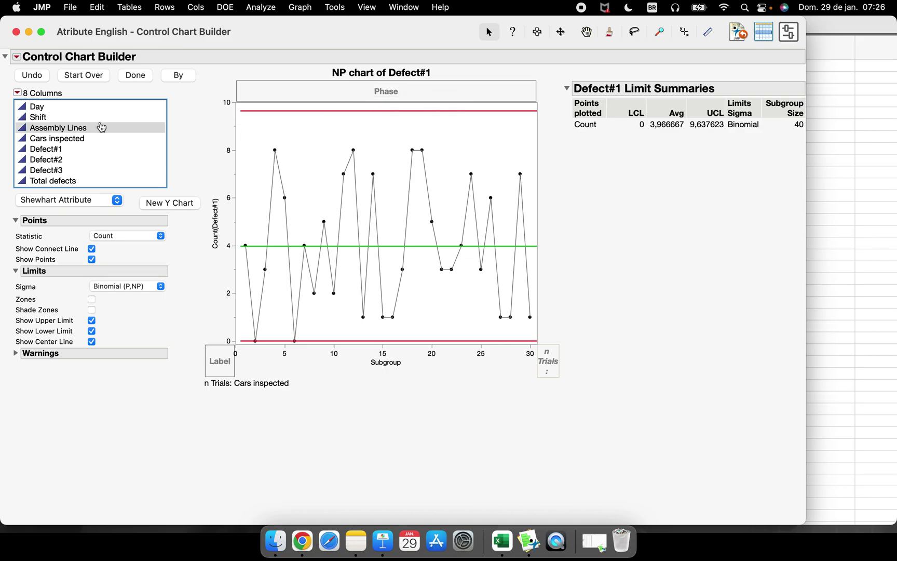
Add a new Y chart for Defect#2 below the Defect#1 chart and review it.
{"action": "left_click", "coordinate": [90, 159]}
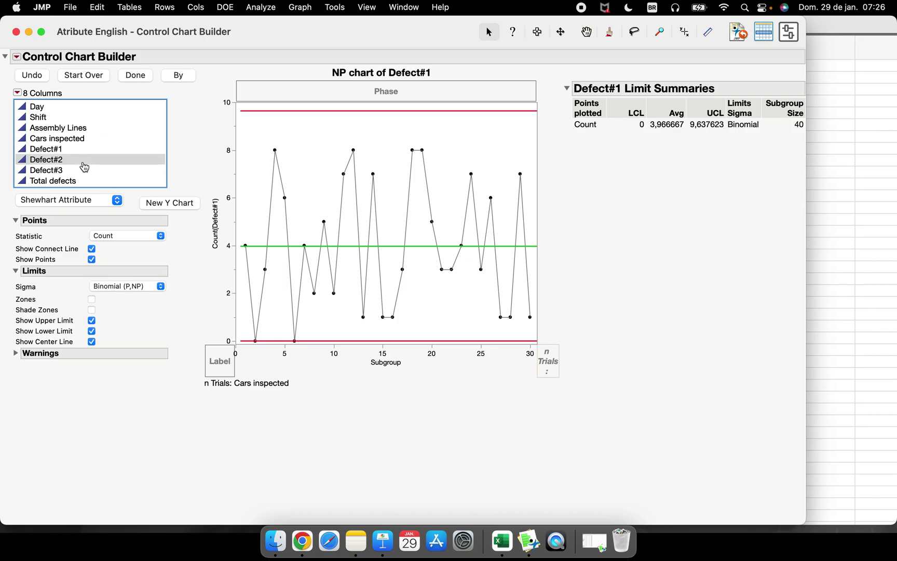
{"action": "left_click", "coordinate": [177, 208]}
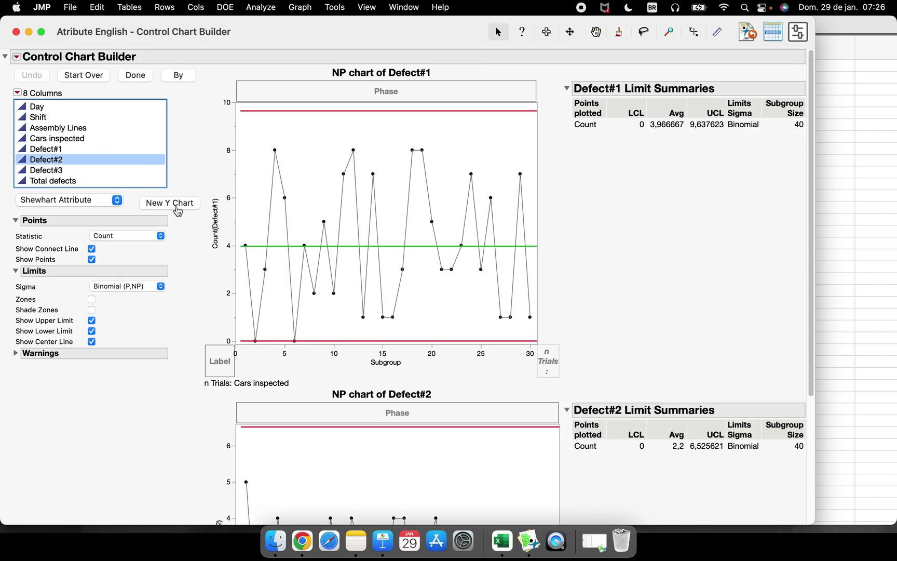
{"action": "scroll", "coordinate": [435, 351], "scroll_direction": "down", "scroll_amount": 5}
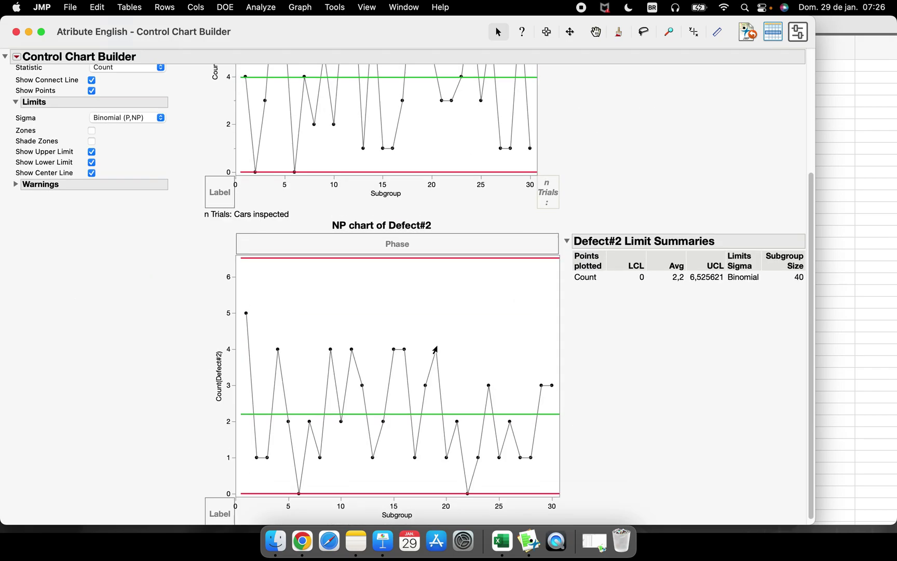
{"action": "scroll", "coordinate": [145, 281], "scroll_direction": "up", "scroll_amount": 5}
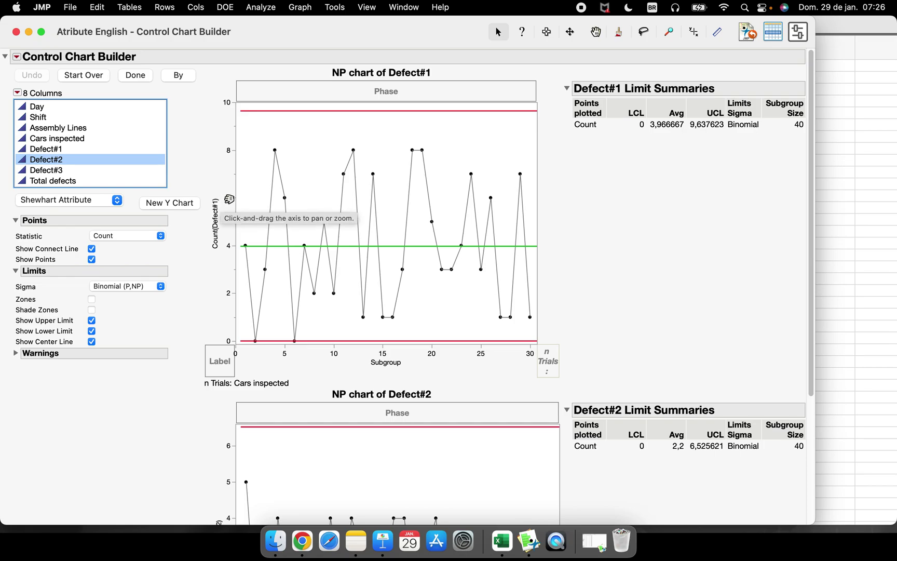
Start the control chart over as a Shewhart Attribute chart, assign Cars inspected as n Trials, and enlarge the window again.
{"action": "left_click", "coordinate": [84, 75]}
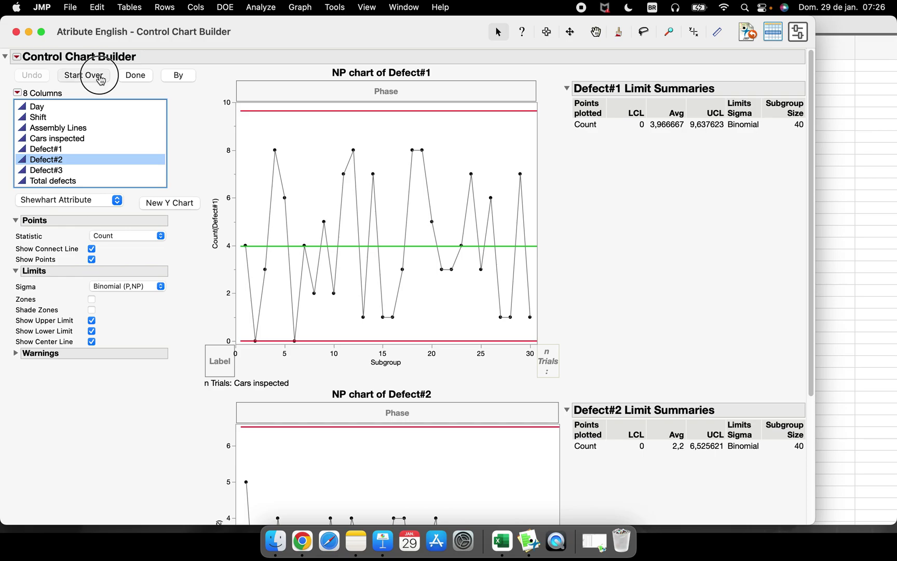
{"action": "left_click", "coordinate": [278, 95]}
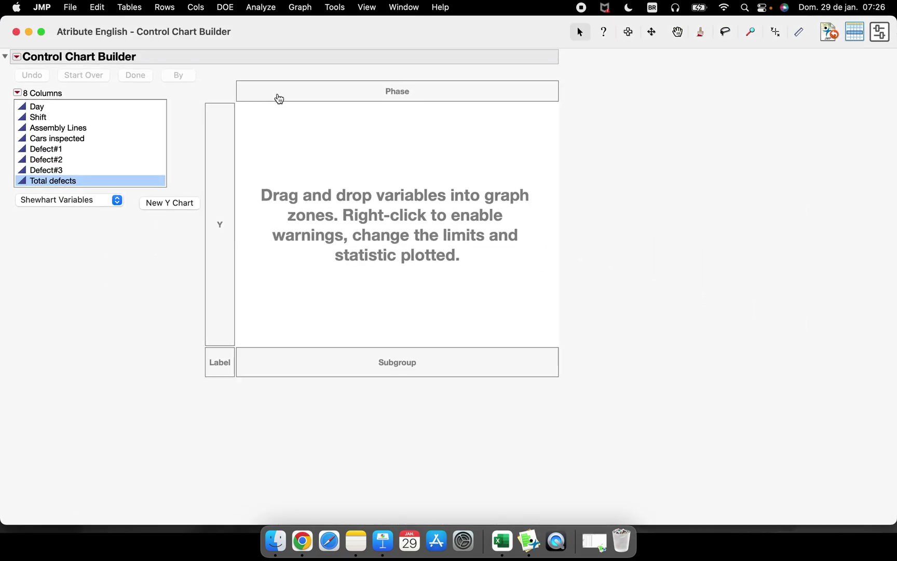
{"action": "left_click", "coordinate": [74, 201]}
{"action": "left_click", "coordinate": [68, 222]}
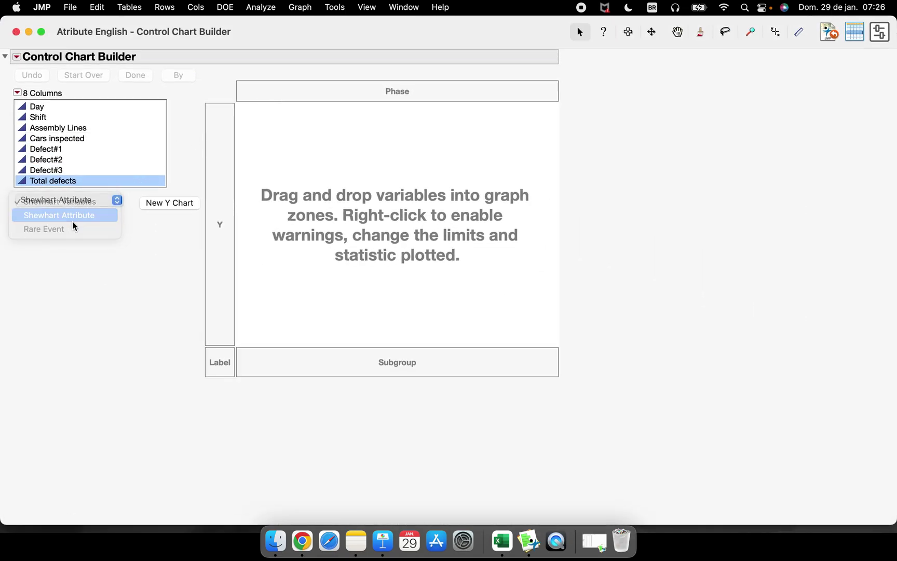
{"action": "left_click_drag", "start_coordinate": [61, 141], "coordinate": [548, 362]}
{"action": "left_click", "coordinate": [86, 182]}
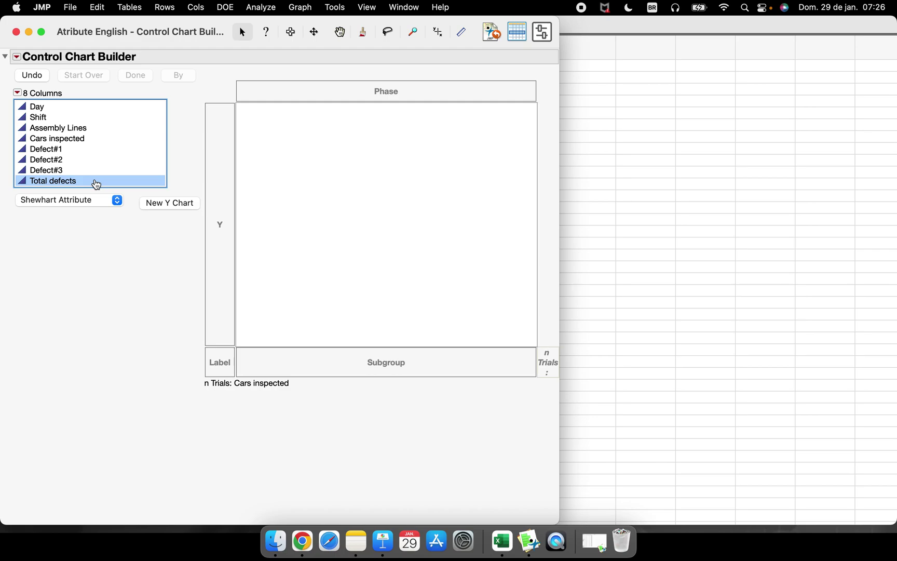
{"action": "left_click", "coordinate": [42, 33]}
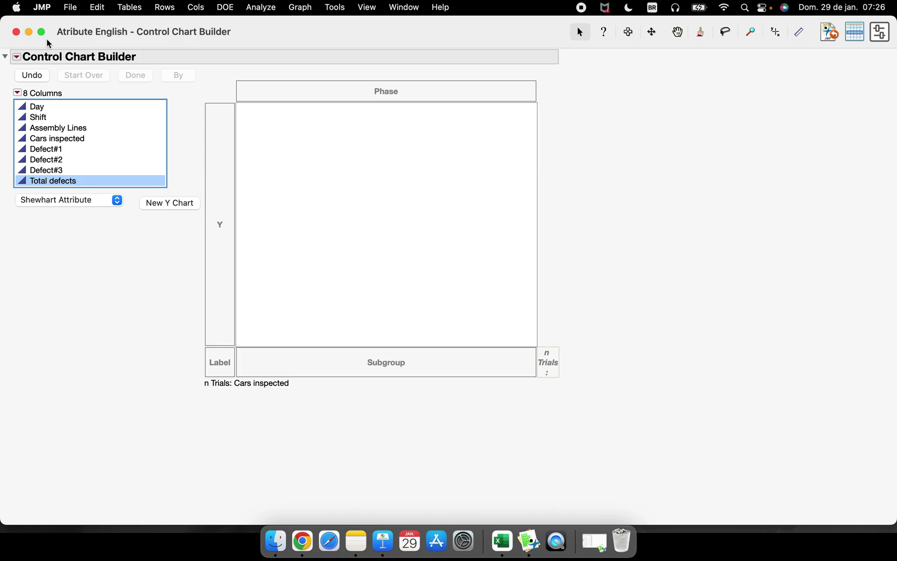
Place Total defects on the Y axis and base its control limits on the Poisson (C,U) sigma.
{"action": "left_click", "coordinate": [71, 186]}
{"action": "left_click_drag", "start_coordinate": [71, 186], "coordinate": [225, 218]}
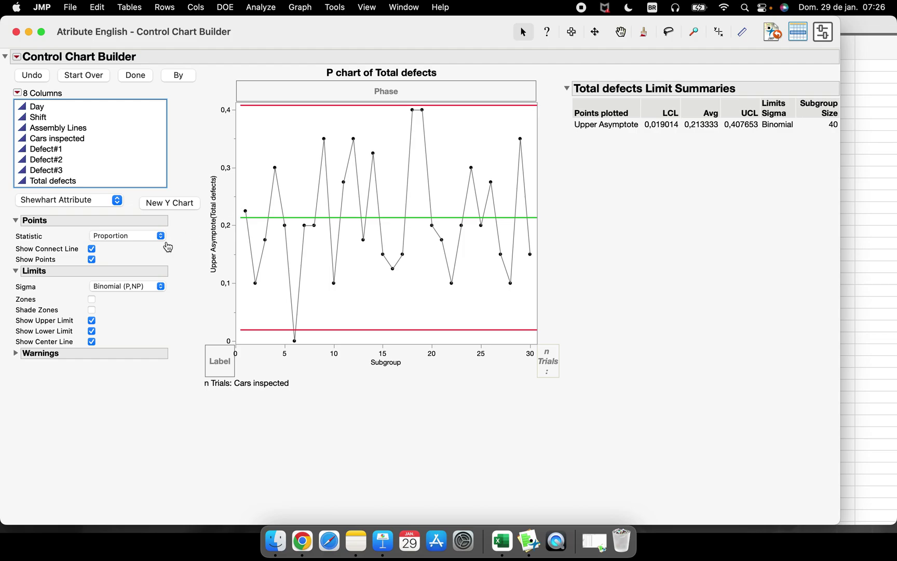
{"action": "left_click", "coordinate": [126, 289]}
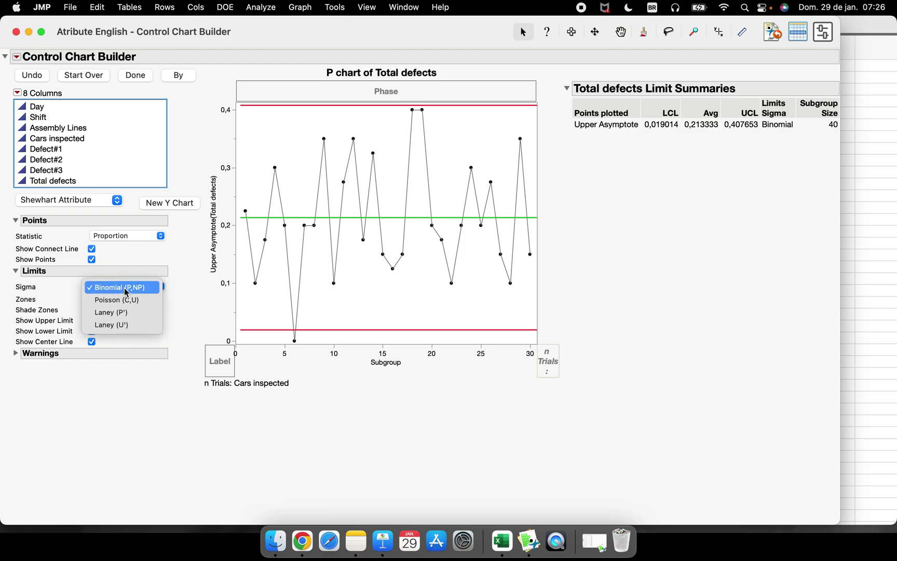
{"action": "left_click", "coordinate": [143, 301]}
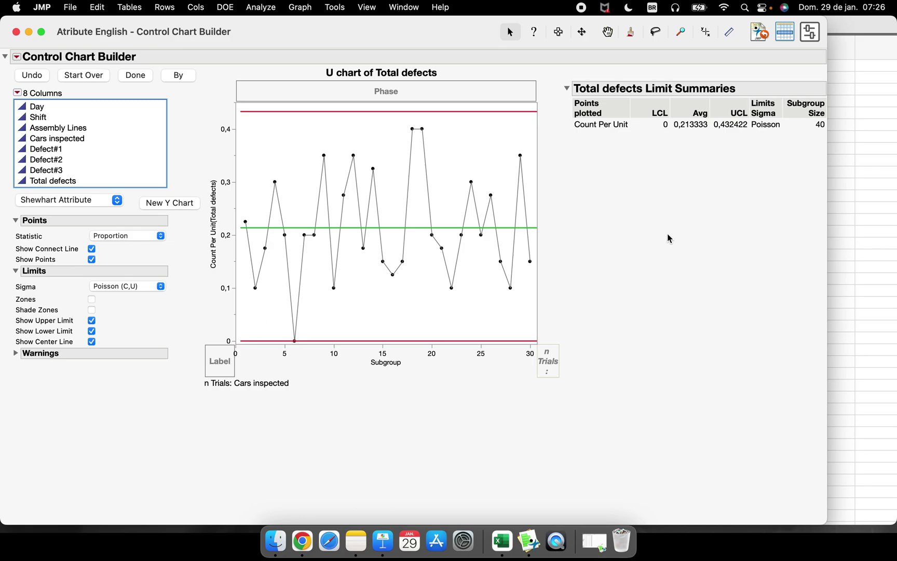
{"action": "left_click", "coordinate": [42, 31]}
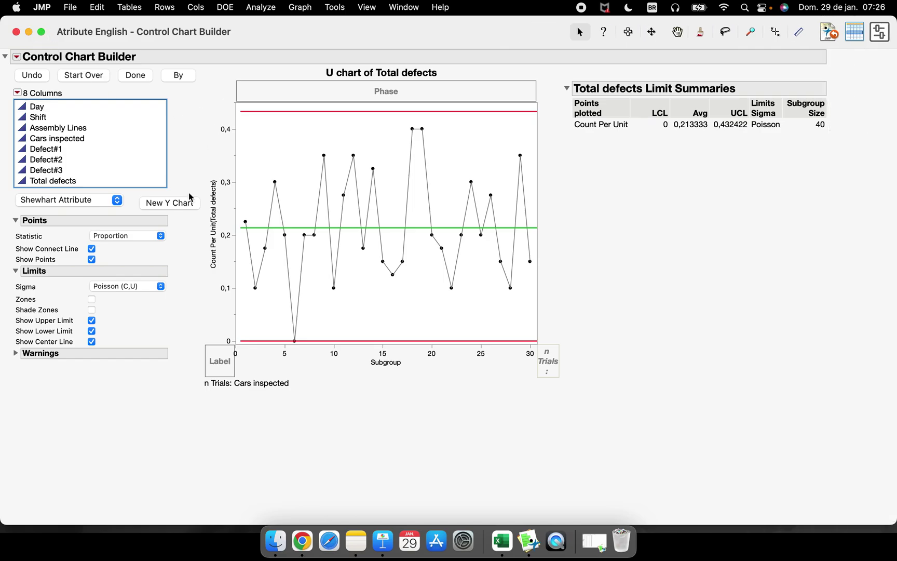
{"action": "left_click", "coordinate": [127, 286]}
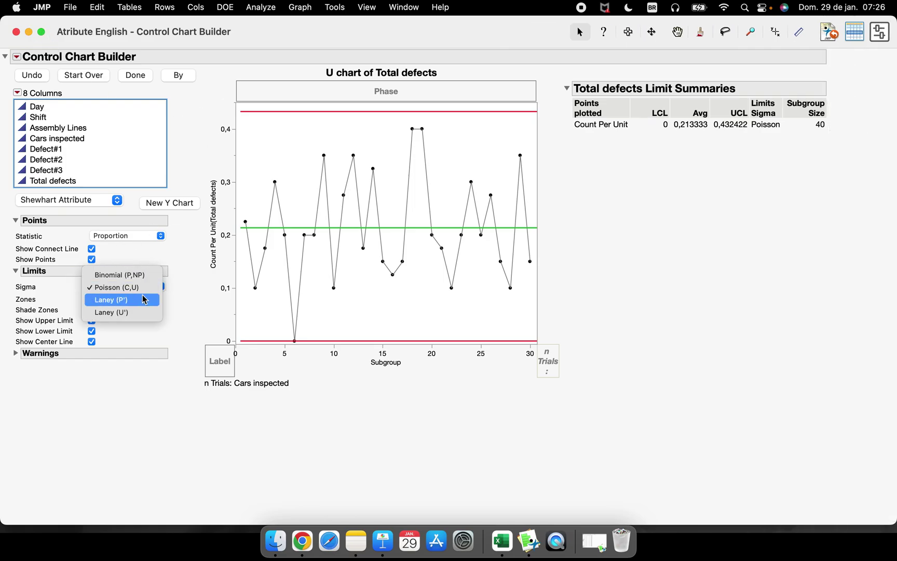
{"action": "left_click", "coordinate": [706, 289]}
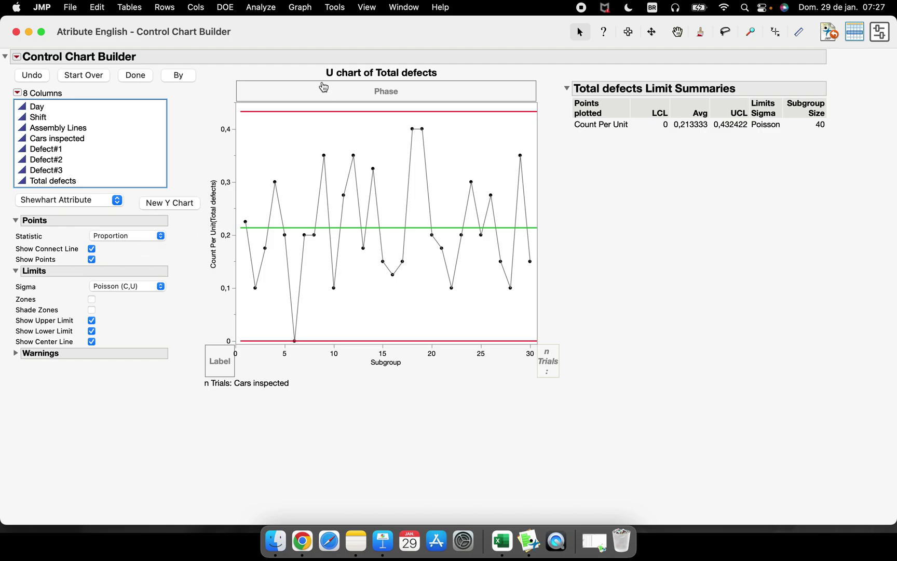
Plot Total defects with the Count statistic to show it as a C chart.
{"action": "left_click", "coordinate": [120, 238]}
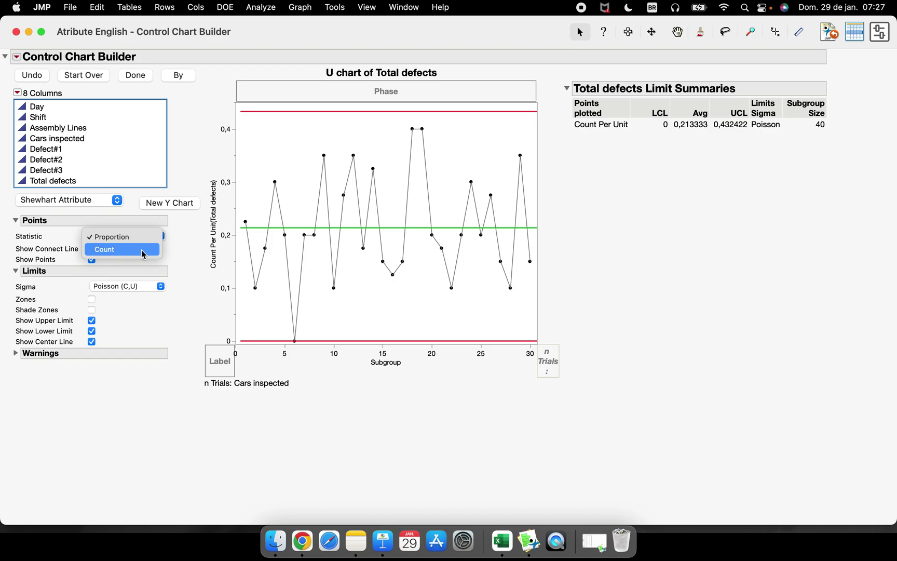
{"action": "left_click", "coordinate": [141, 250]}
{"action": "left_click", "coordinate": [314, 73]}
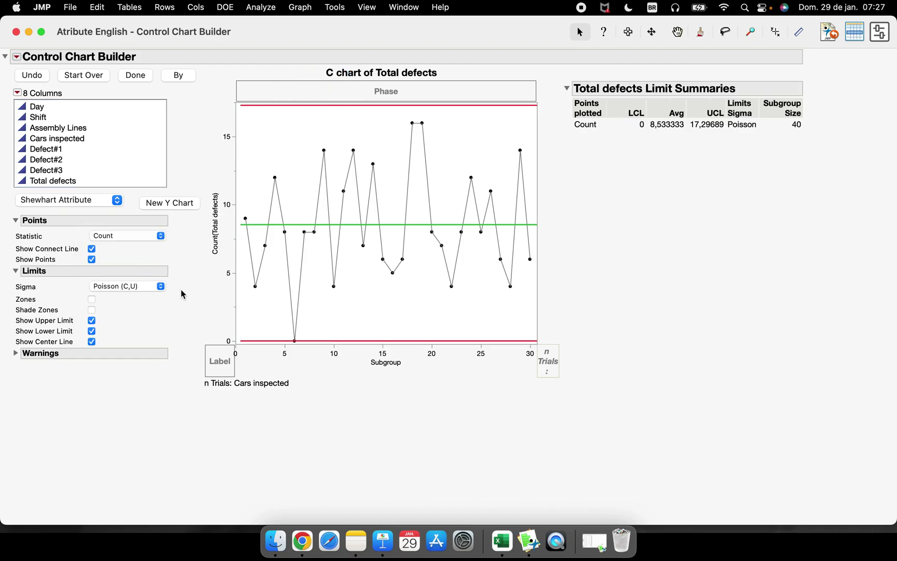
Compare the Binomial (P,NP) and Poisson (C,U) sigmas on the count chart, ending on Poisson, and set the statistic back to Proportion.
{"action": "left_click", "coordinate": [138, 285]}
{"action": "left_click", "coordinate": [137, 274]}
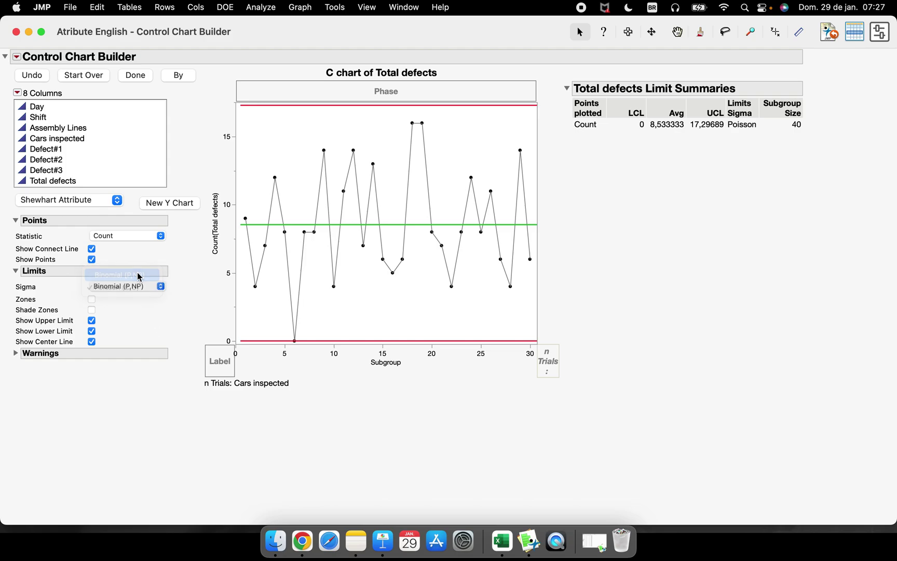
{"action": "left_click", "coordinate": [137, 286]}
{"action": "left_click", "coordinate": [140, 301]}
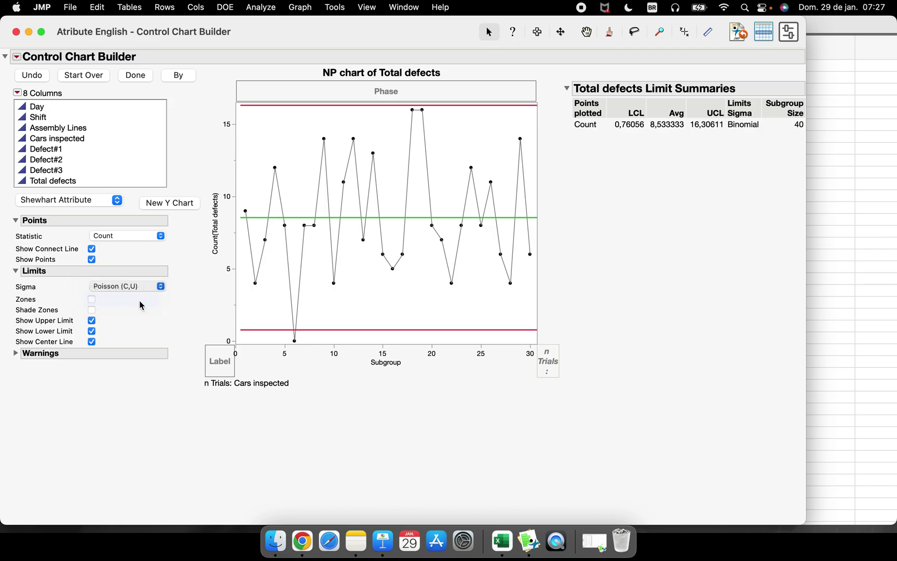
{"action": "left_click", "coordinate": [134, 239]}
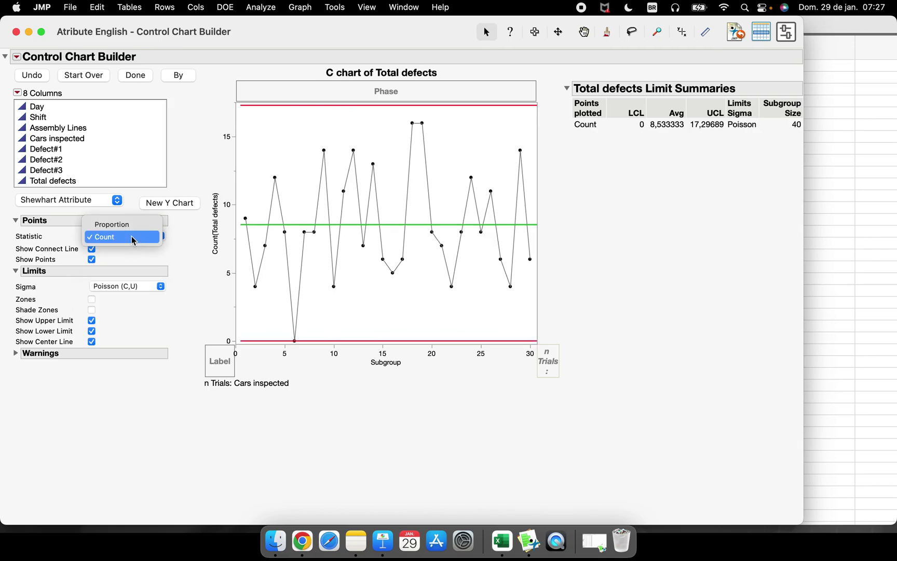
{"action": "left_click", "coordinate": [130, 224]}
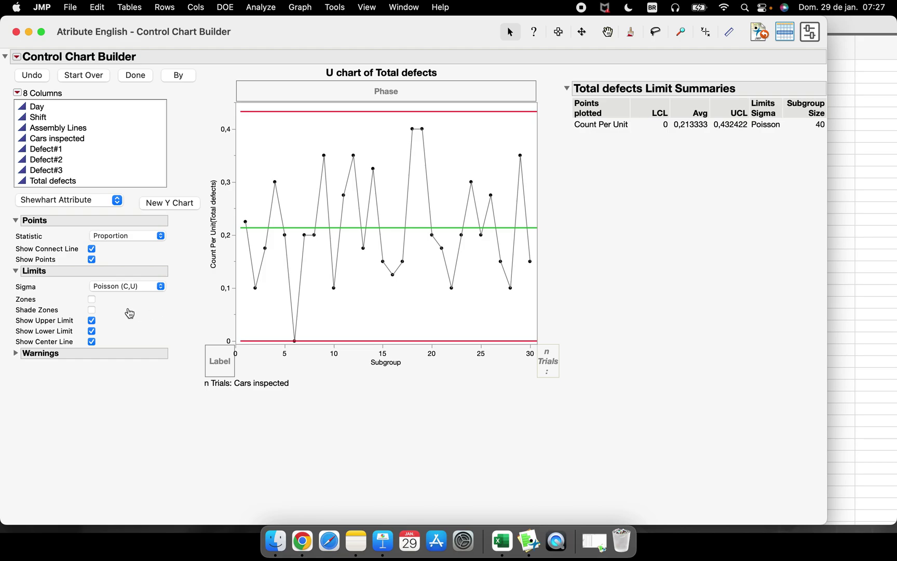
Try showing zones and shaded zones on the U chart of Total defects, and turn both off again.
{"action": "left_click", "coordinate": [92, 299]}
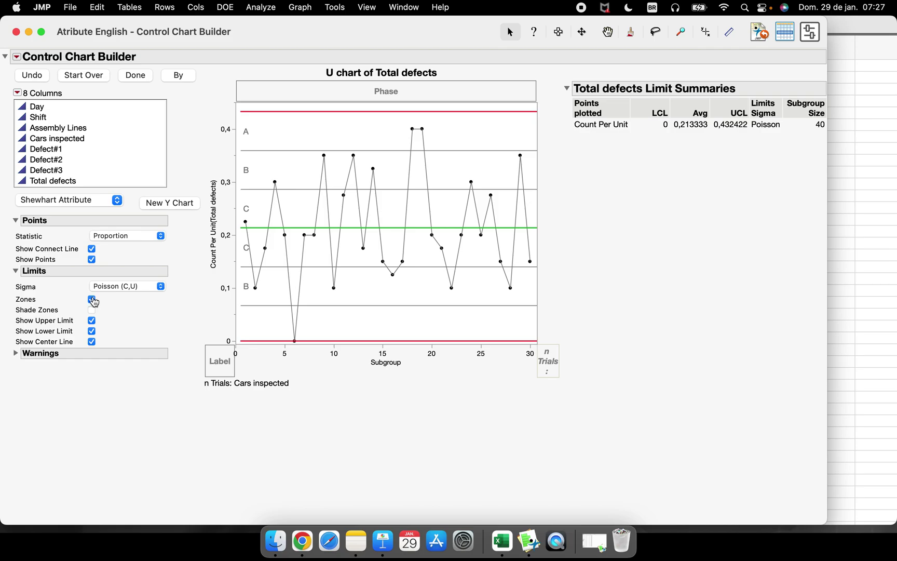
{"action": "left_click", "coordinate": [92, 310]}
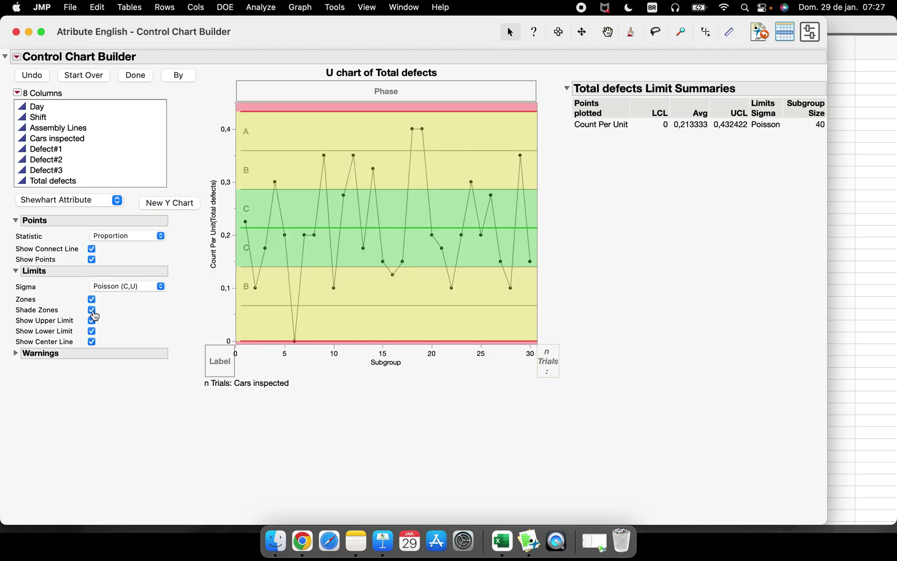
{"action": "left_click", "coordinate": [92, 299]}
{"action": "left_click", "coordinate": [92, 310]}
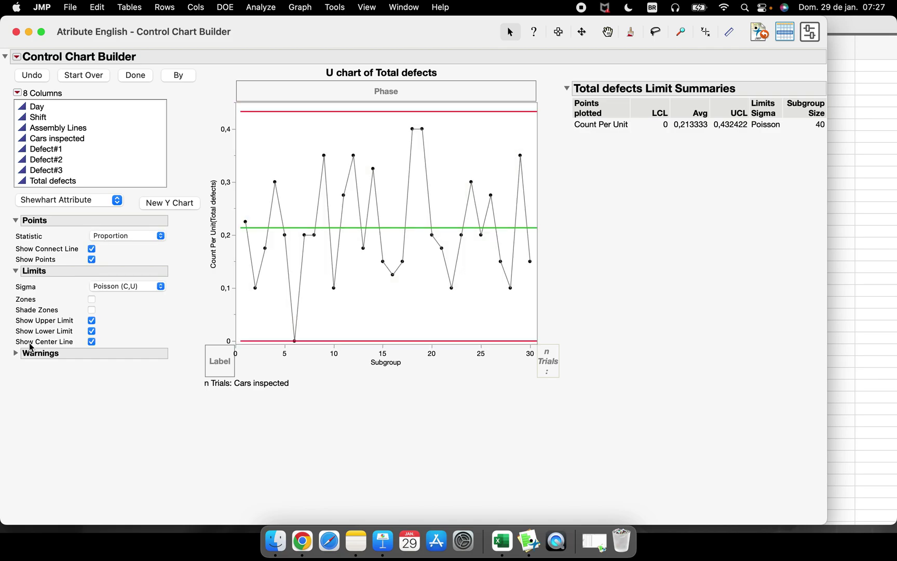
Expand the Warnings options and examine the available tests and Westgard rules for the U chart.
{"action": "left_click", "coordinate": [16, 353]}
{"action": "left_click", "coordinate": [19, 380]}
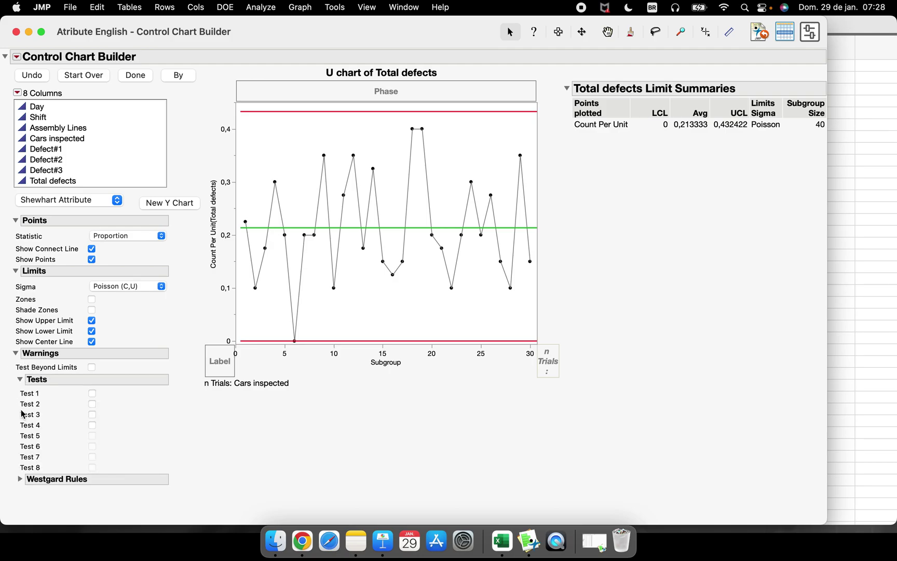
{"action": "left_click", "coordinate": [20, 478]}
{"action": "scroll", "coordinate": [107, 449], "scroll_direction": "down", "scroll_amount": 2}
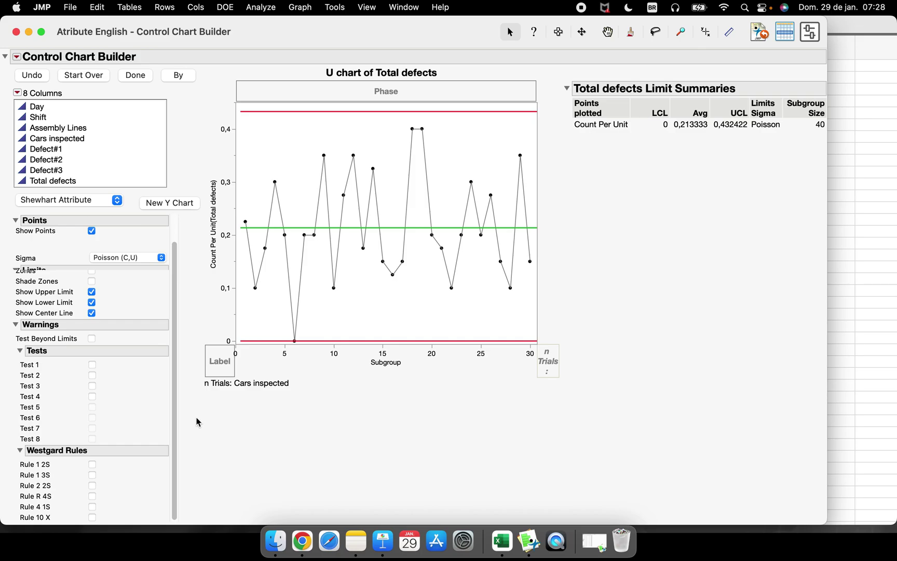
Finish the U chart setup, enlarge its window, and minimize the chart and the Atribute English data table.
{"action": "left_click", "coordinate": [133, 75]}
{"action": "left_click", "coordinate": [42, 32]}
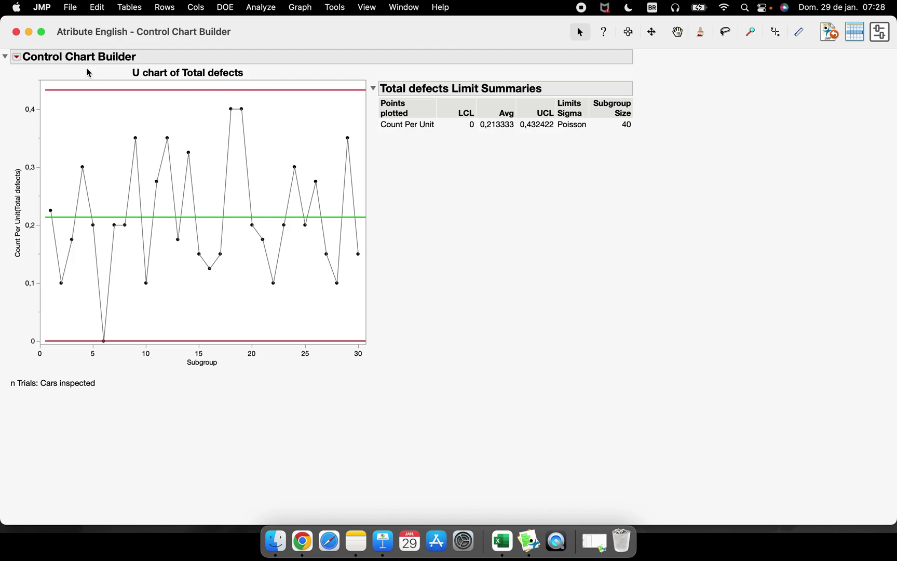
{"action": "left_click", "coordinate": [30, 32]}
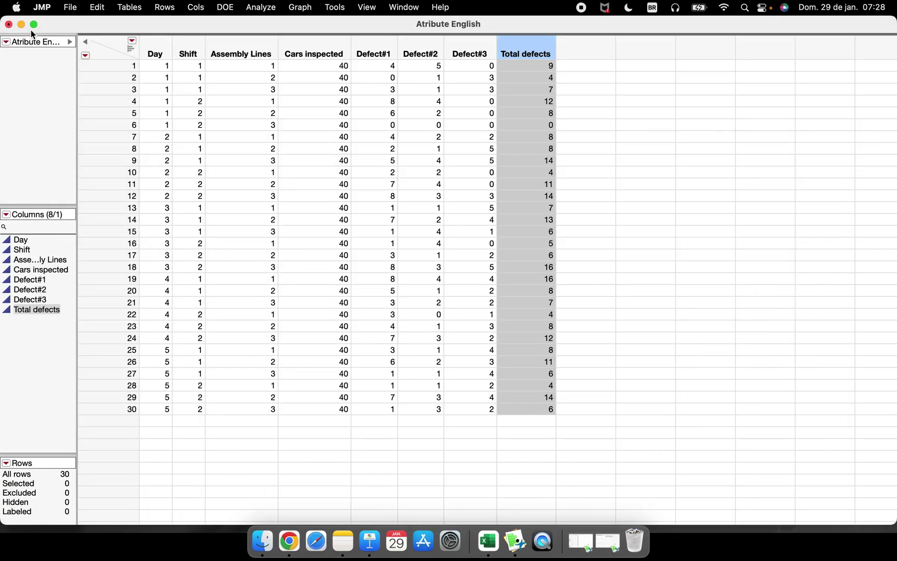
{"action": "left_click", "coordinate": [22, 25]}
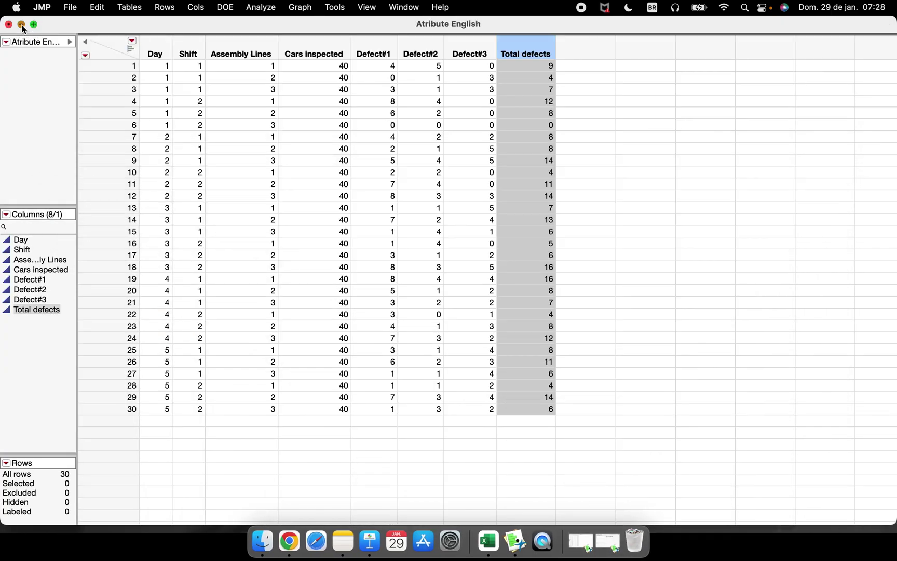